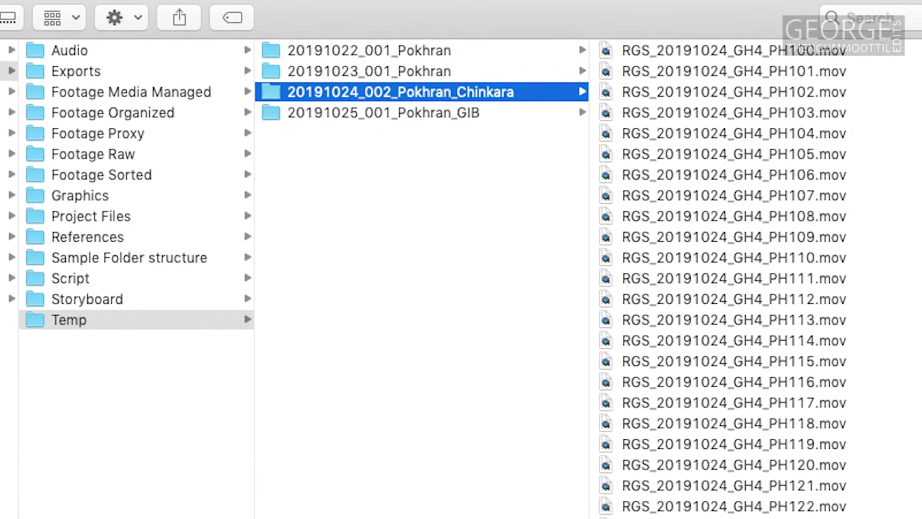
Step: Open the 20191025_001_Pokhran_GIB folder in Temp to list its GH4 clips
left_click(393, 127)
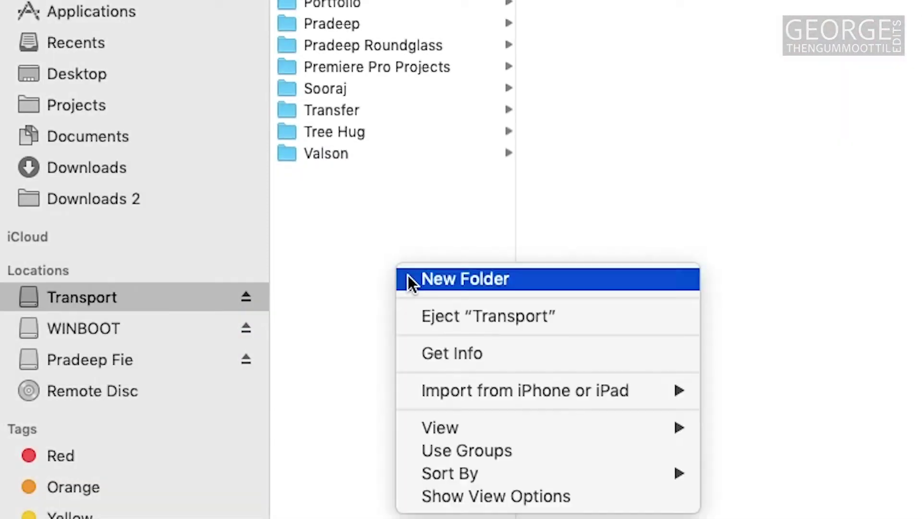
Step: Create The Return of Sangai folder on Transport with a Footage Raw folder inside
left_click(408, 276)
type("The Return")
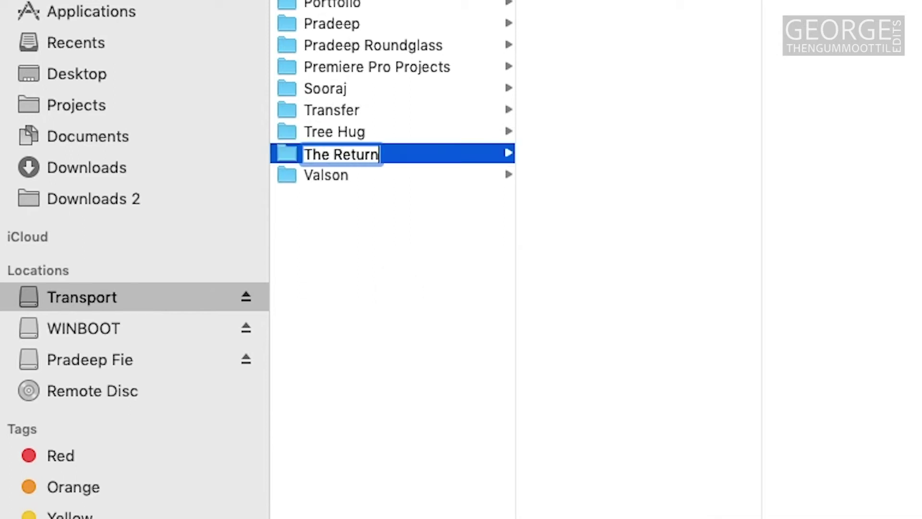
type(" of Sangai")
key("Return")
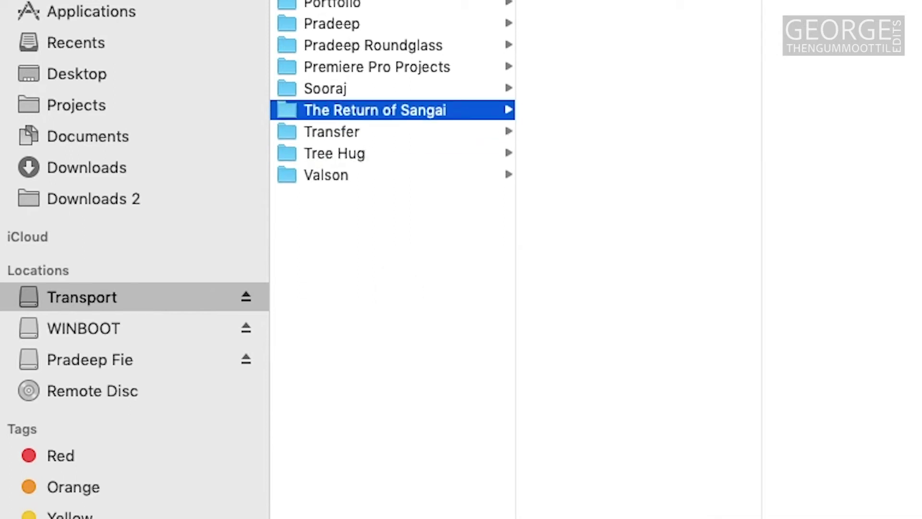
right_click(553, 243)
left_click(563, 249)
type("Foota")
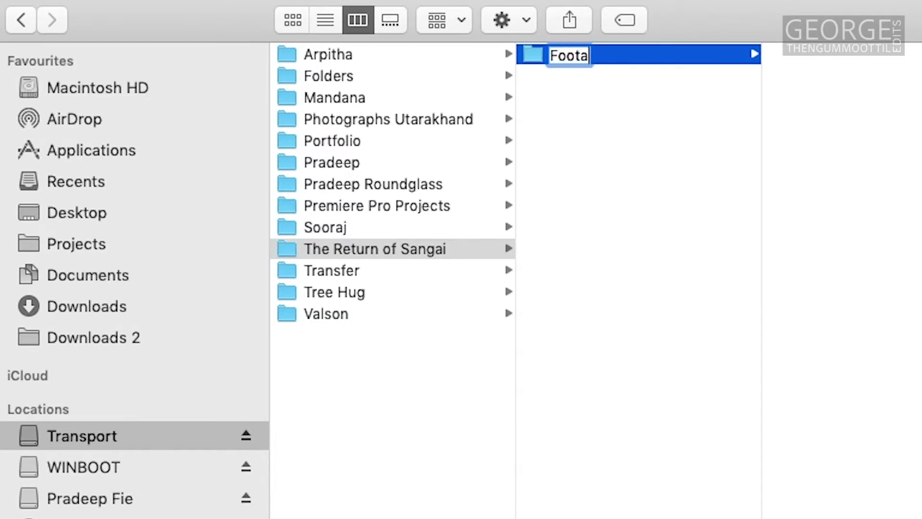
type("ge Raw")
key("Return")
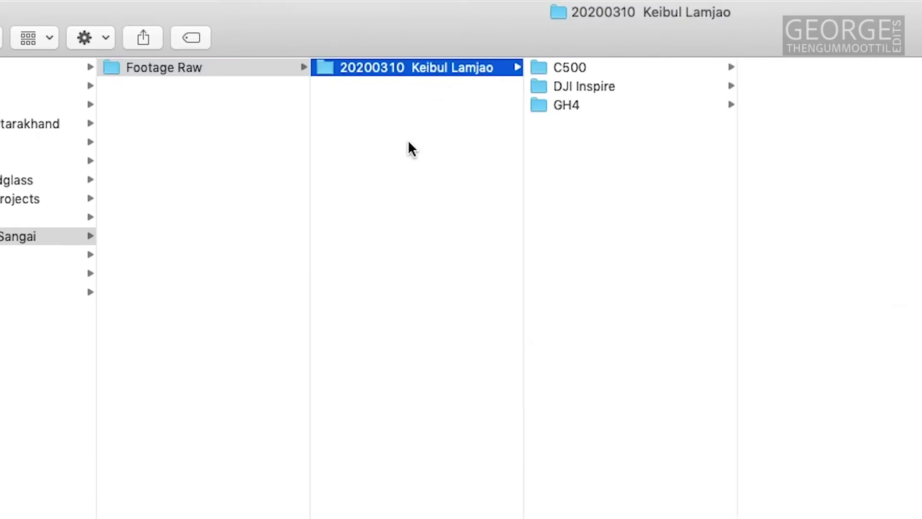
Step: Add day folders 20200311 and 20200312 Keibul Lamjao National Park inside Footage Raw
right_click(407, 139)
left_click(418, 150)
type("20200311")
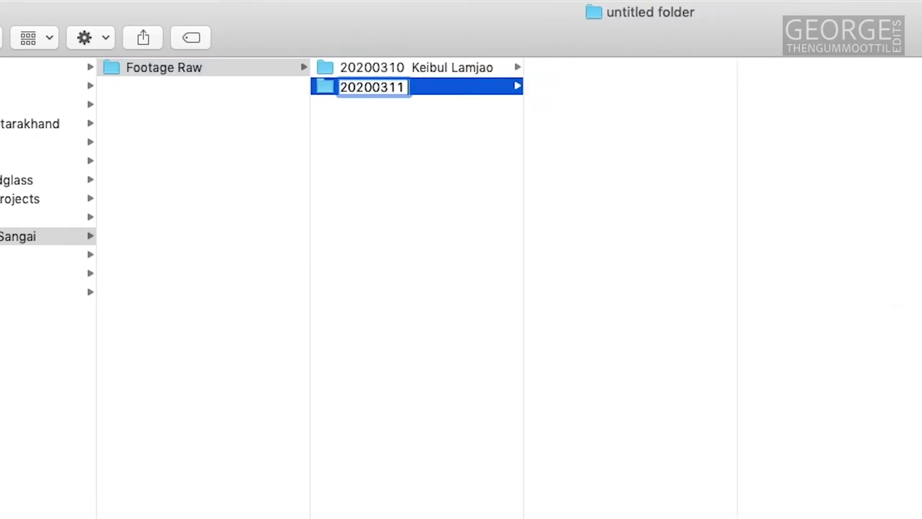
type(" Keibul Lamjao National Park")
key("Return")
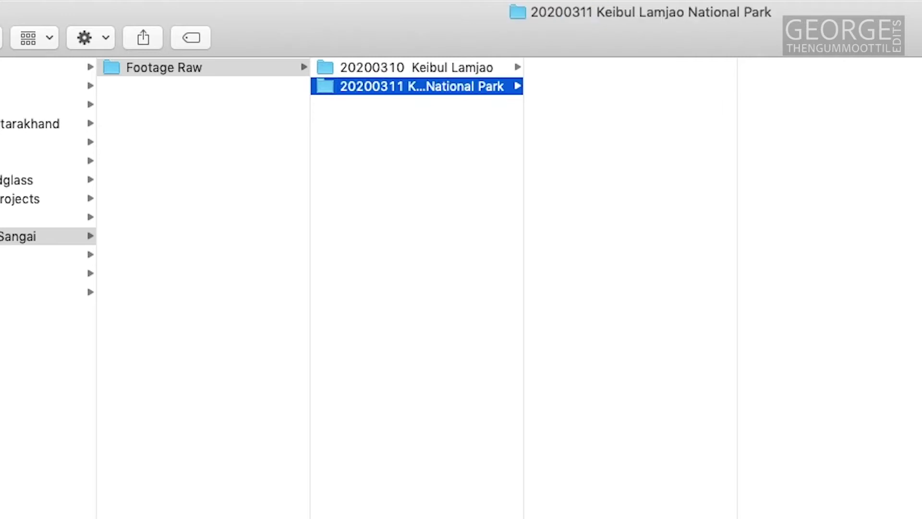
key("super+shift+n")
type("20200312 Keibul Lamjao National Pa")
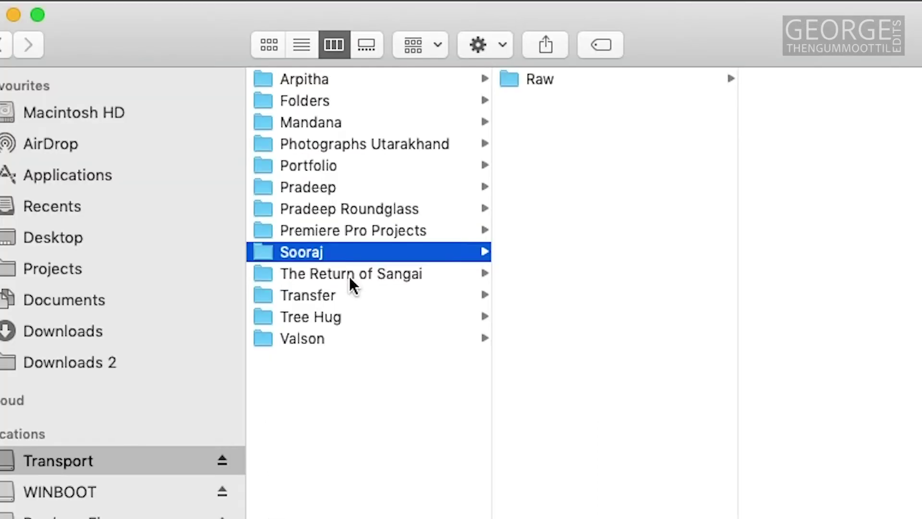
Step: Create a Footage Organized folder inside The Return of Sangai
left_click(359, 275)
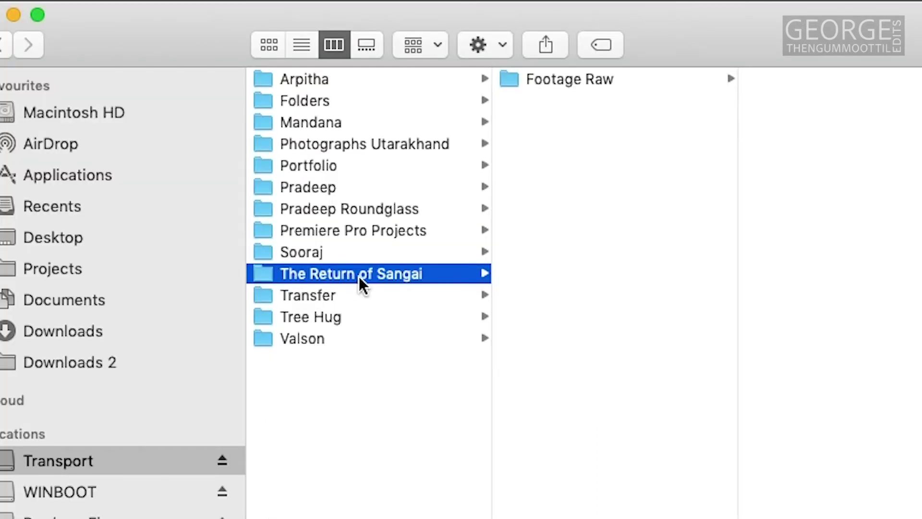
right_click(518, 284)
left_click(567, 298)
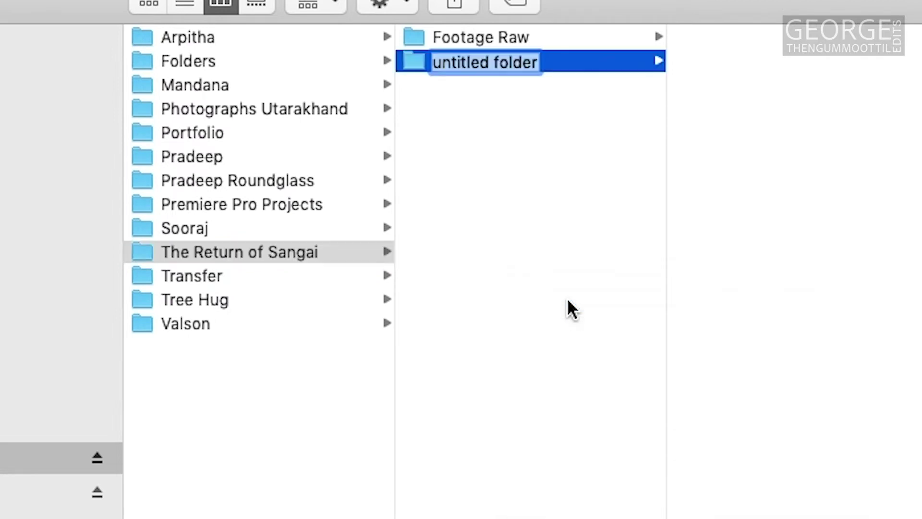
type("Footage Organized")
key("Return")
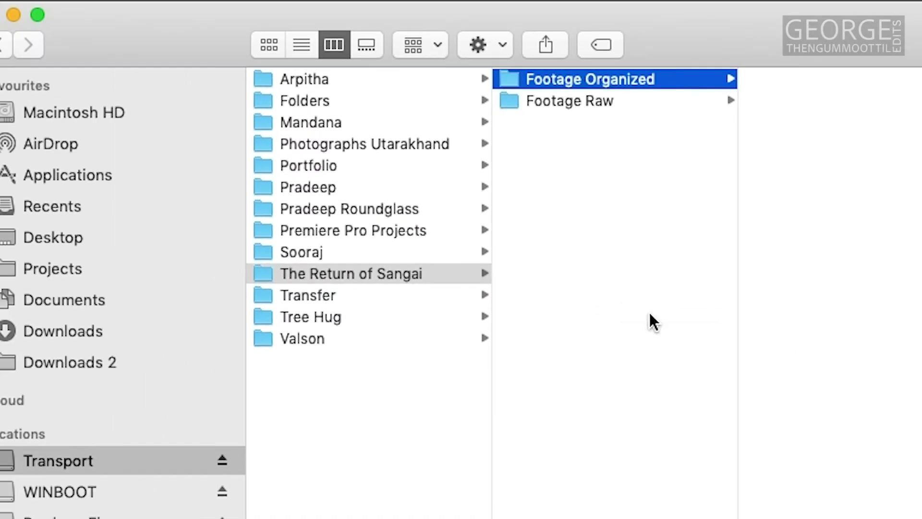
Step: Copy all DAY folders from Footage Raw and paste them into Footage Organized
key("Down")
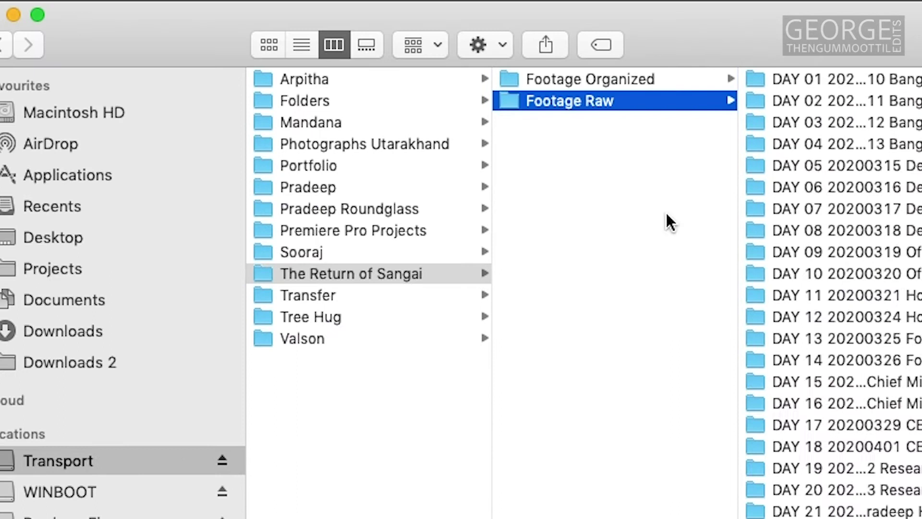
key("Right")
key("cmd+a")
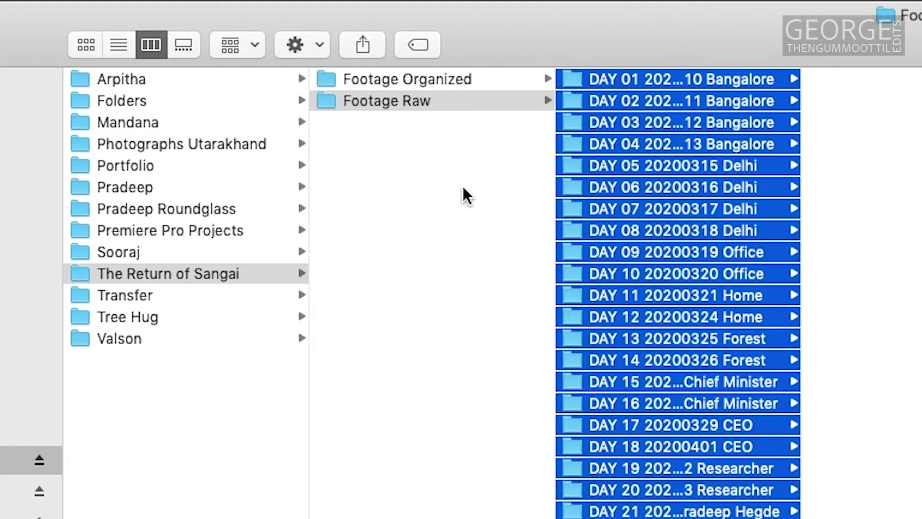
left_click(427, 80)
key("cmd+v")
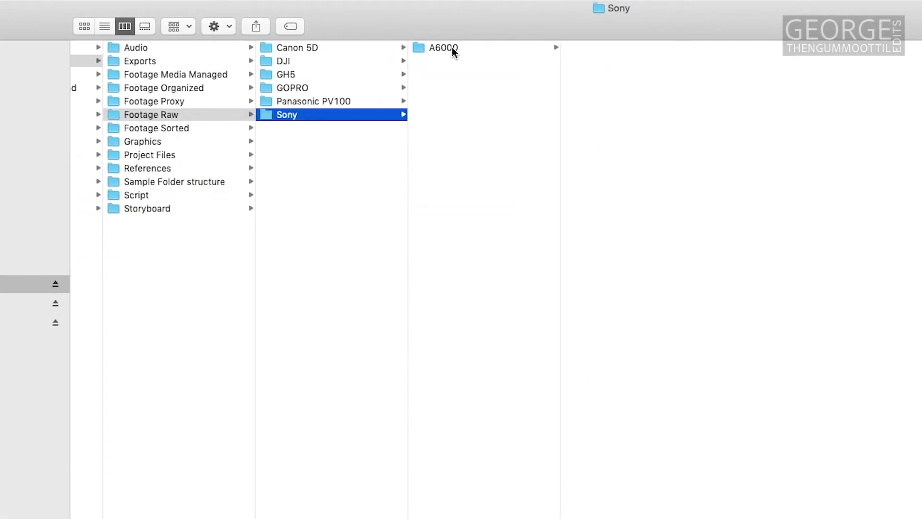
Step: Browse the A6000 card folders: DCIM, MP_ROOT, PRIVATE/AVCHD and M4ROOT subfolders
left_click(452, 50)
left_click(479, 50)
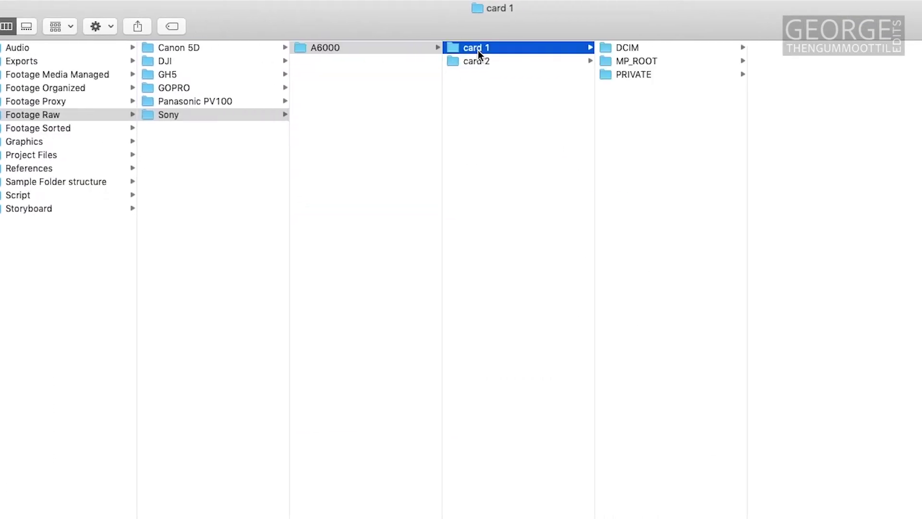
left_click(569, 51)
key("Right")
left_click(526, 56)
key("Right")
key("Left")
key("Down")
key("Right")
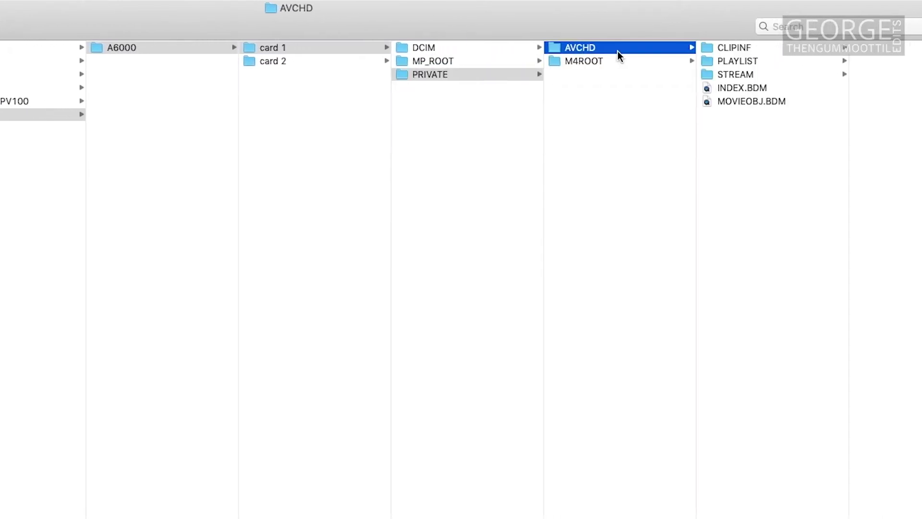
key("Right")
key("Down")
left_click(545, 65)
left_click(668, 61)
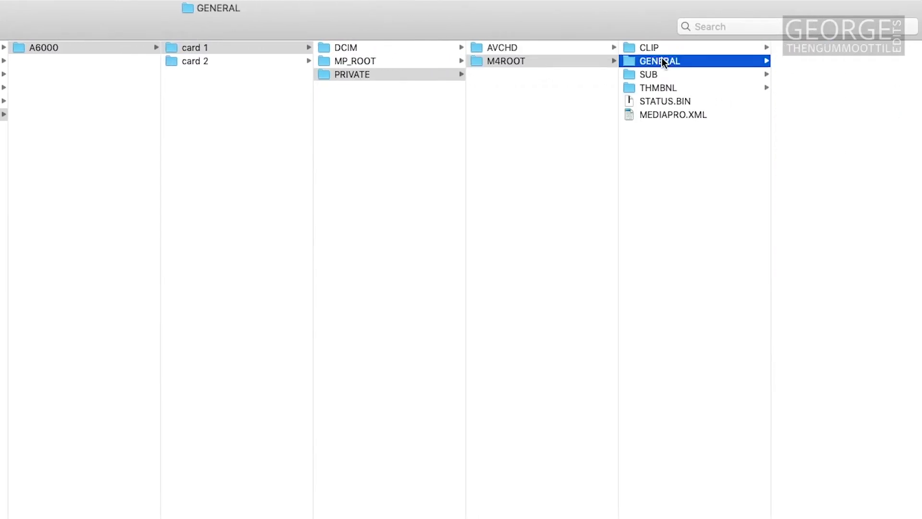
left_click(679, 74)
left_click(691, 88)
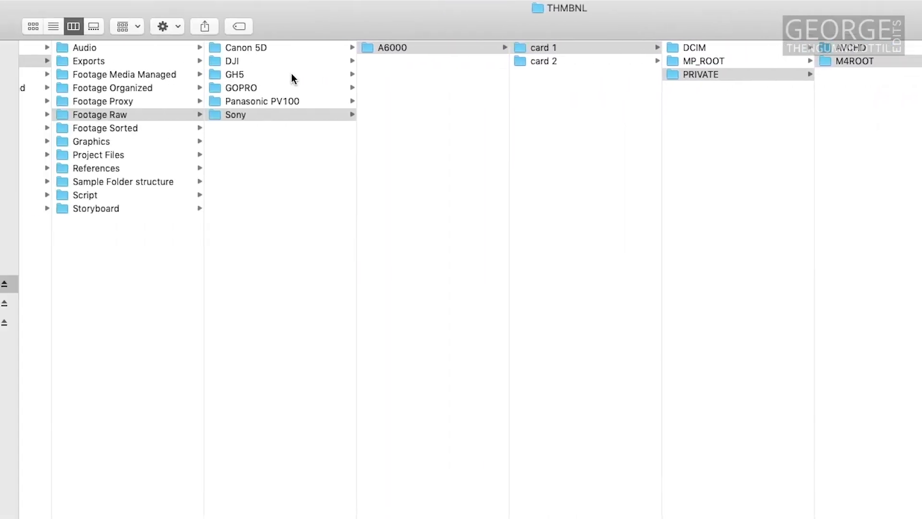
Step: Browse the GH5 card's DCIM, MISC, PRIVATE and LUMIX folders, then the 100CANON clips
left_click(291, 76)
key("Right")
left_click(535, 48)
key("Right")
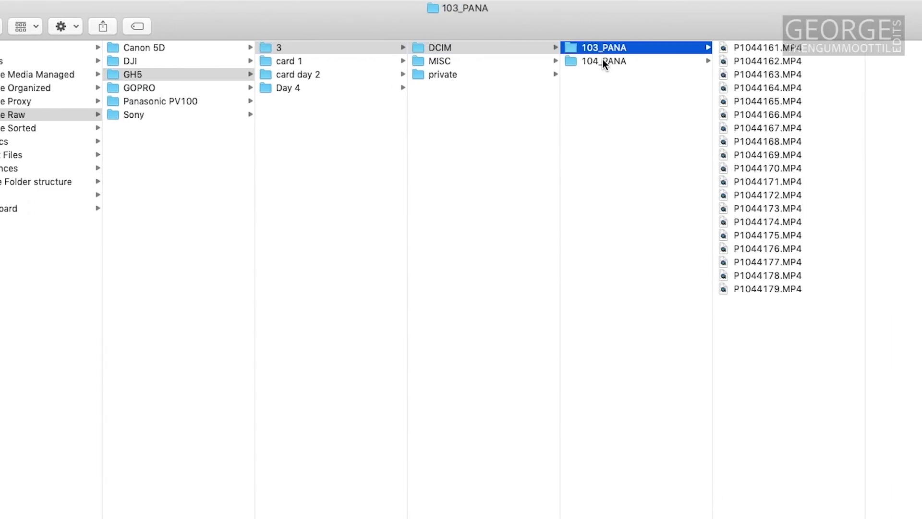
left_click(600, 61)
left_click(600, 75)
key("Right")
left_click(593, 47)
left_click(694, 50)
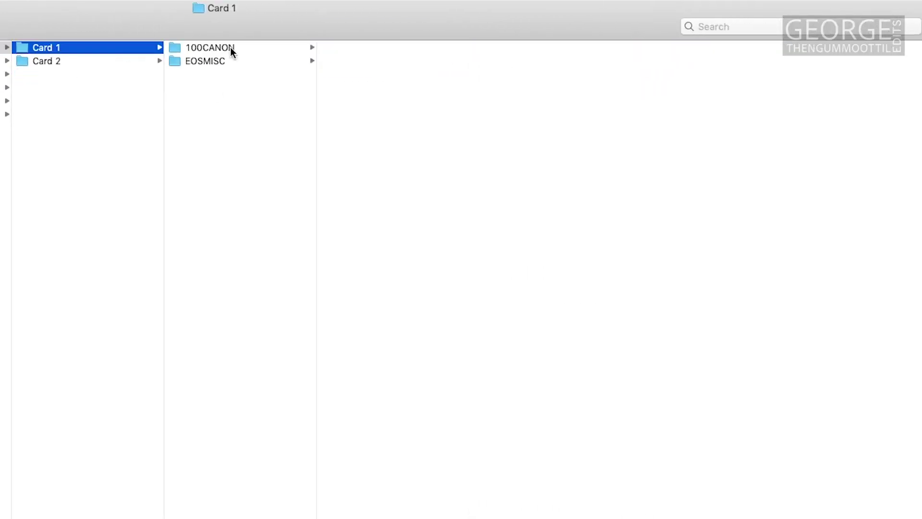
left_click(230, 47)
Step: Move the three DSC photos from DCIM/100MSDCF to card 1's top level
left_click(456, 48)
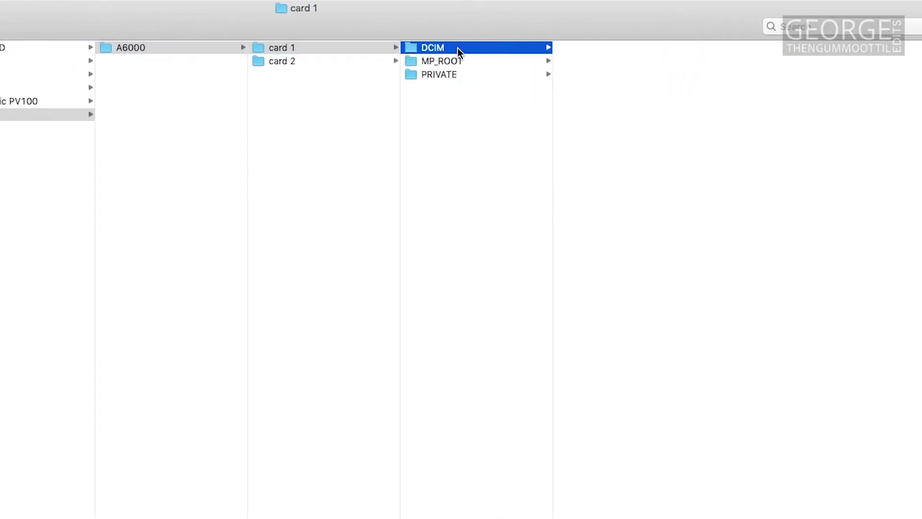
left_click(594, 50)
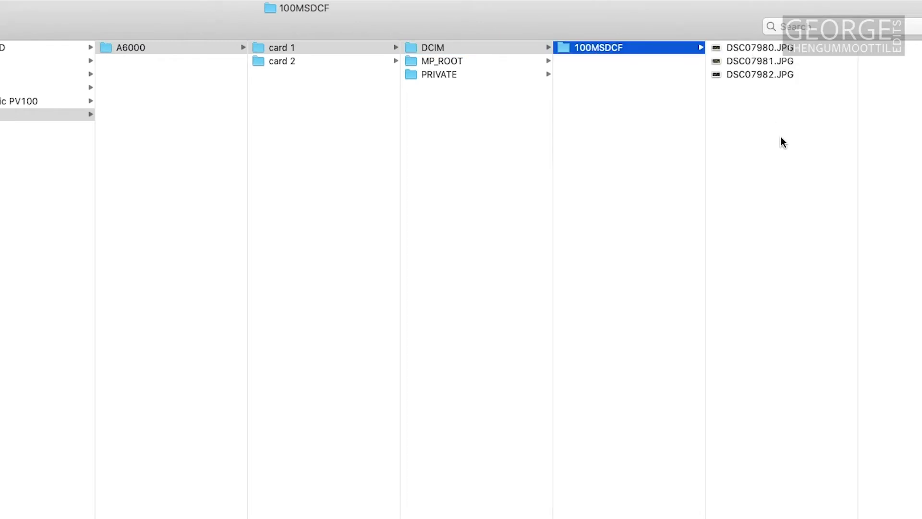
mouse_move(768, 113)
left_mouse_down()
mouse_move(756, 47)
mouse_move(373, 212)
mouse_move(430, 211)
left_mouse_up()
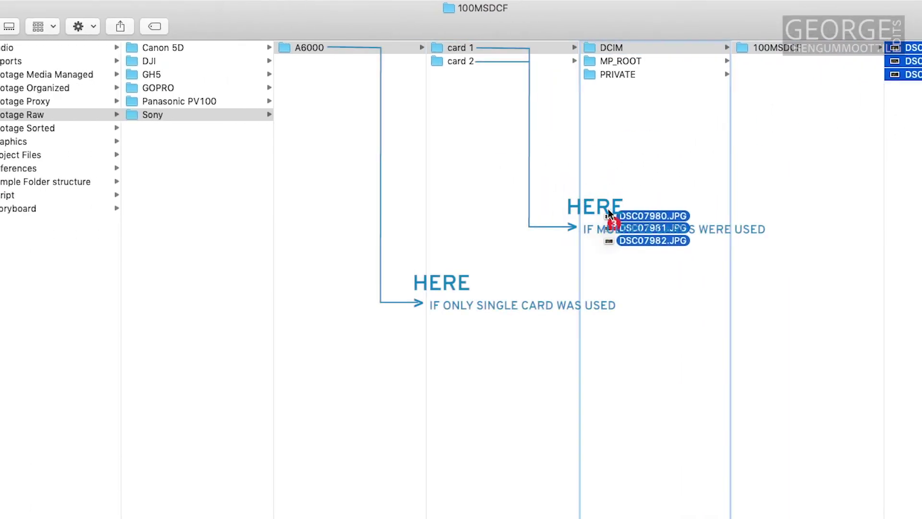
left_click_drag(608, 211, 620, 207)
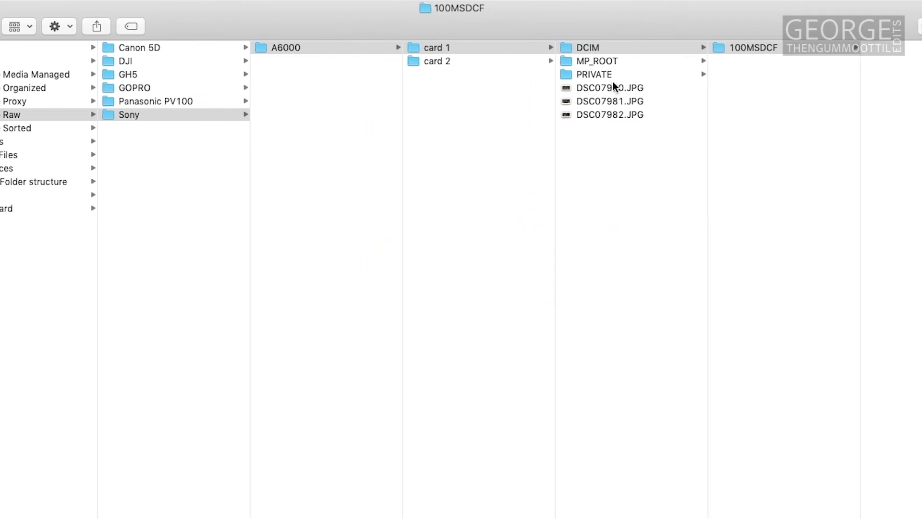
Step: Move the eight MTS clips 00000–00007 from PRIVATE/AVCHD/STREAM to card 1's top level
left_click(636, 75)
left_click(648, 47)
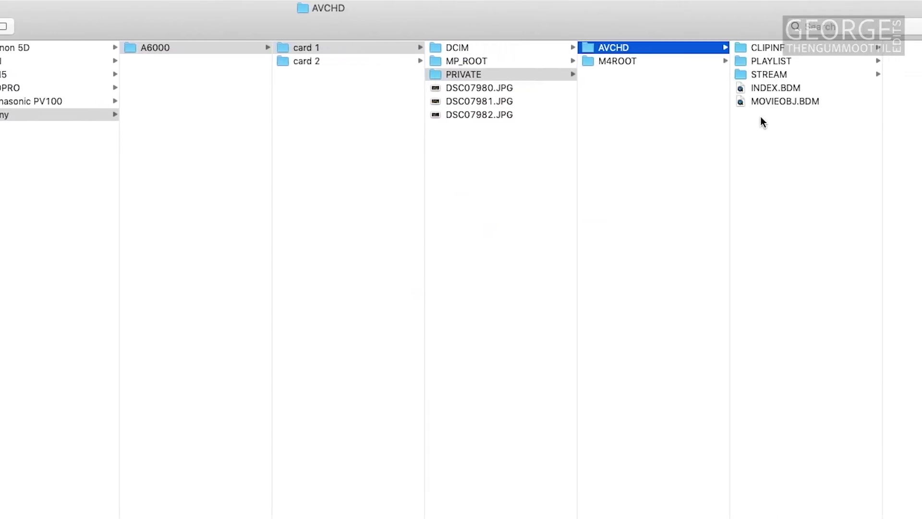
left_click(803, 74)
left_click(816, 141)
left_click(807, 53, "shift")
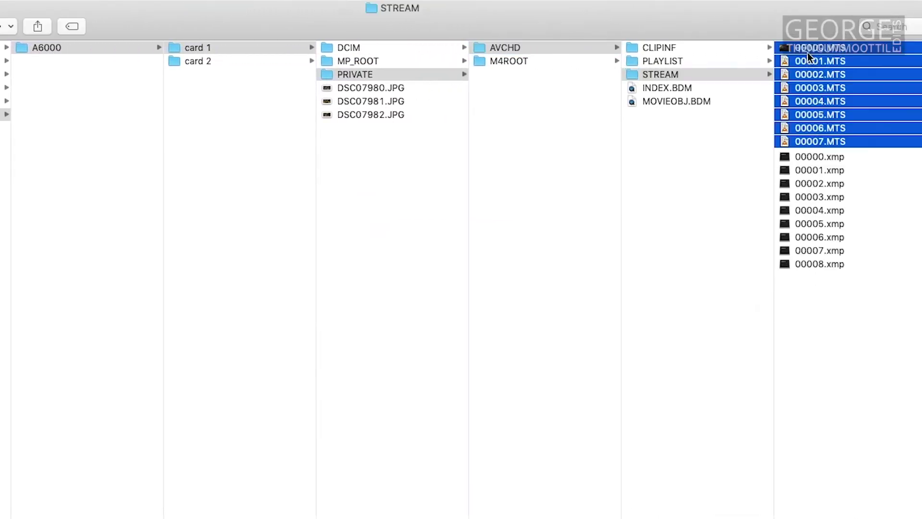
left_click_drag(830, 78, 430, 273)
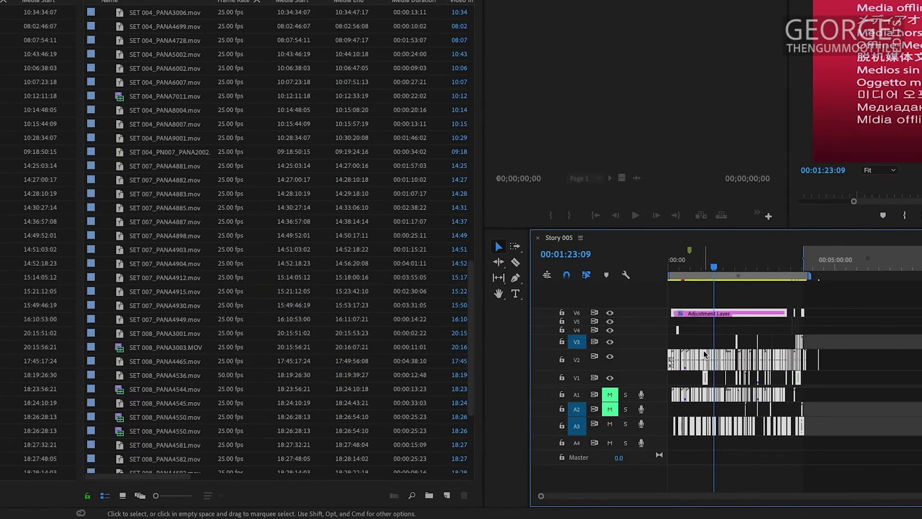
Step: Relink SET 004_PANA8004.mov from the timeline by locating and searching for its file
right_click(682, 310)
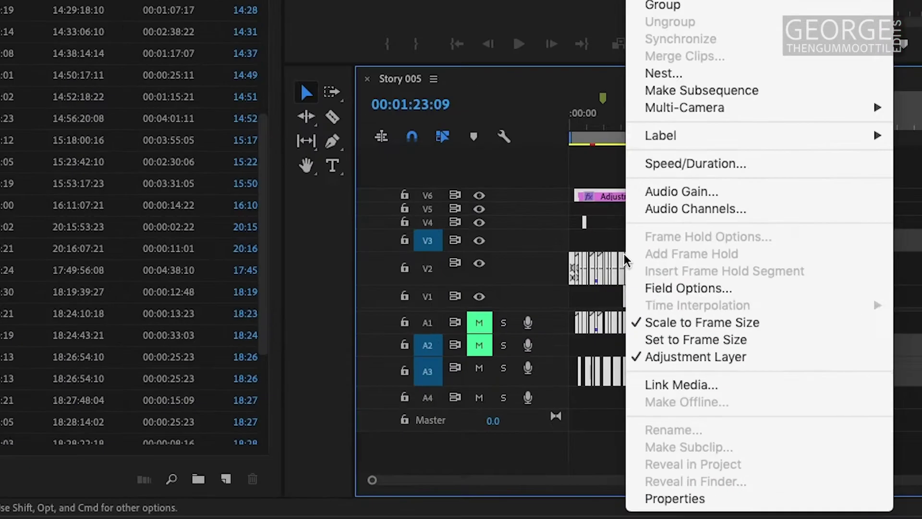
left_click(712, 385)
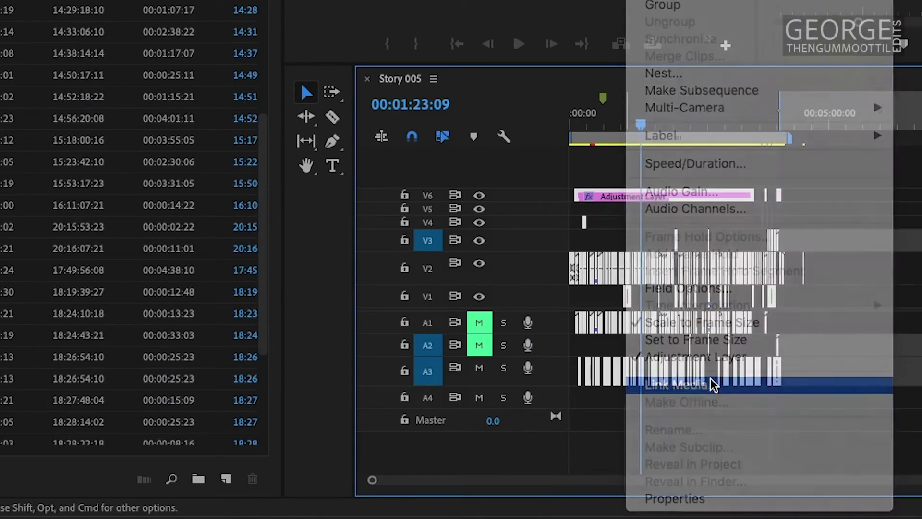
left_click(409, 192)
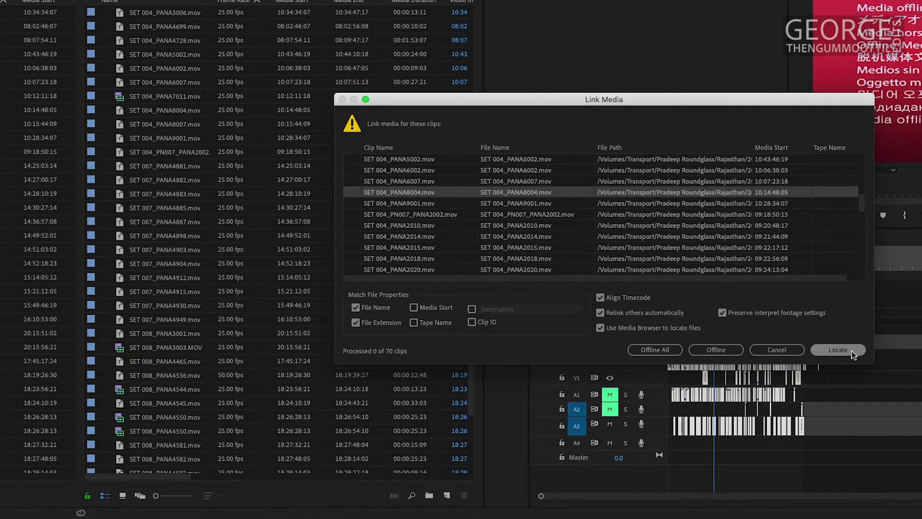
left_click(852, 352)
left_click(799, 425)
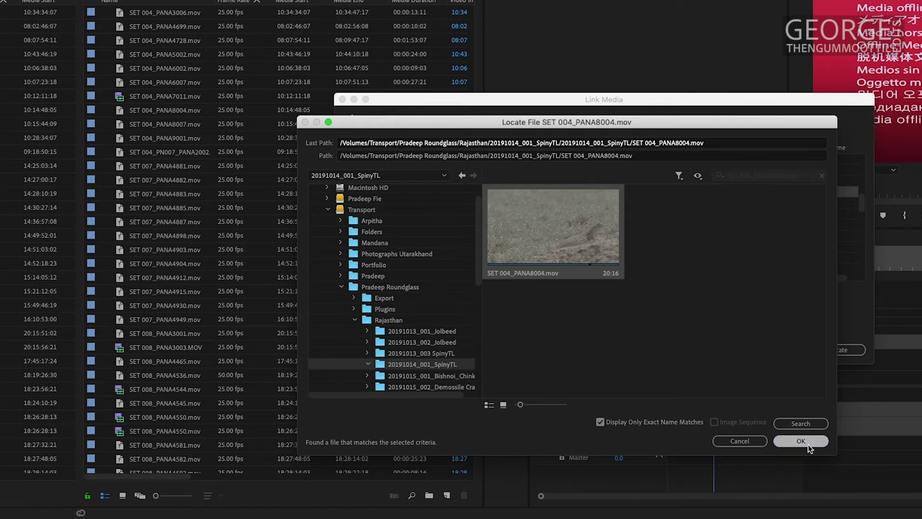
left_click(807, 445)
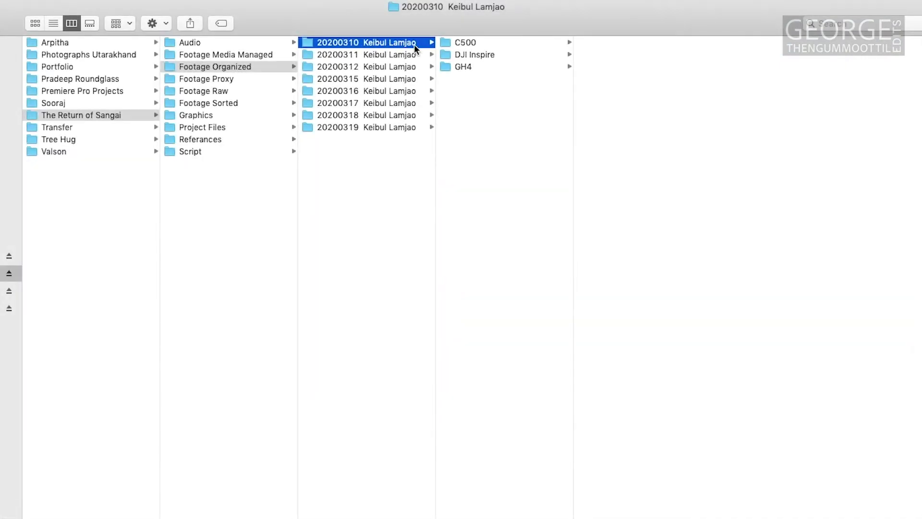
Step: Select the ten C500 MOV clips and start Rename 10 Items in Format mode
left_click(488, 41)
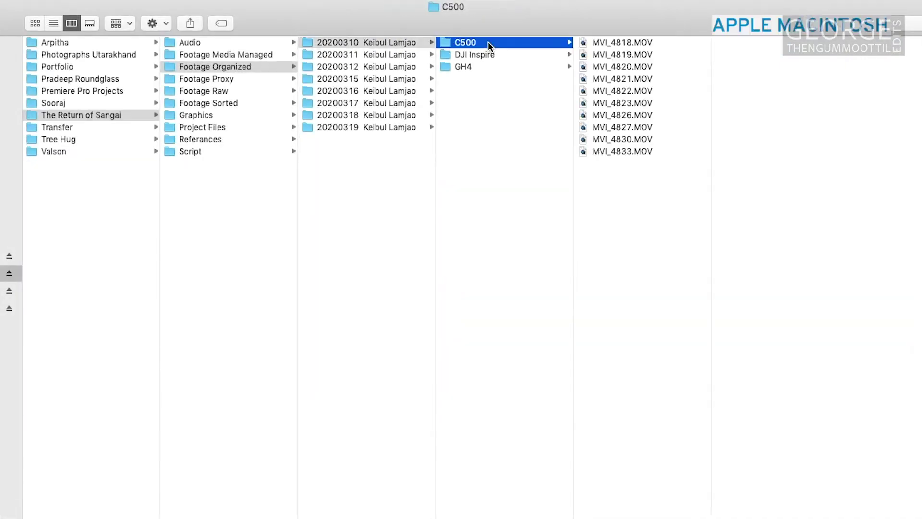
left_click_drag(621, 230, 598, 41)
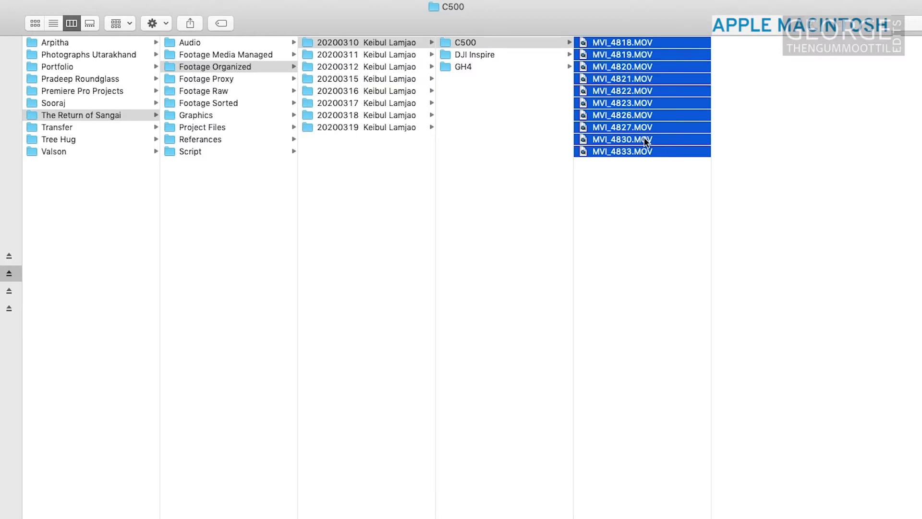
right_click(625, 114)
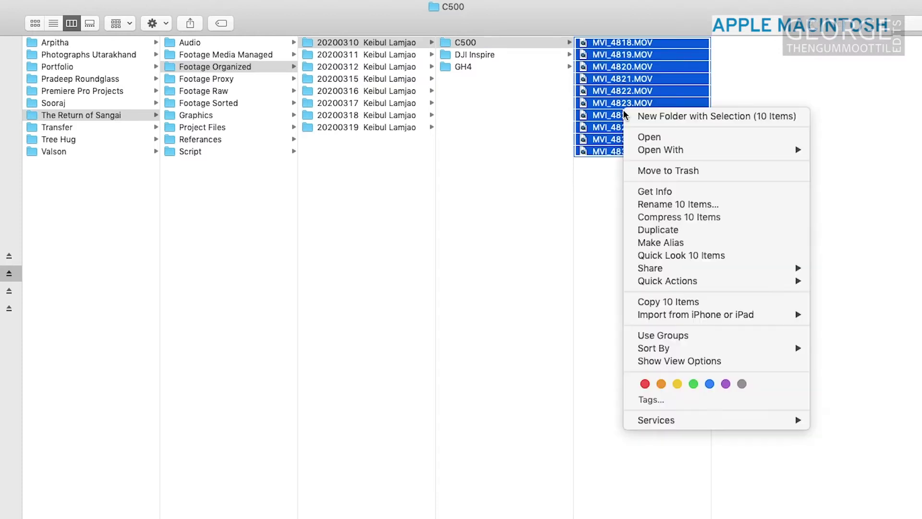
left_click(683, 207)
left_click(358, 66)
left_click(339, 87)
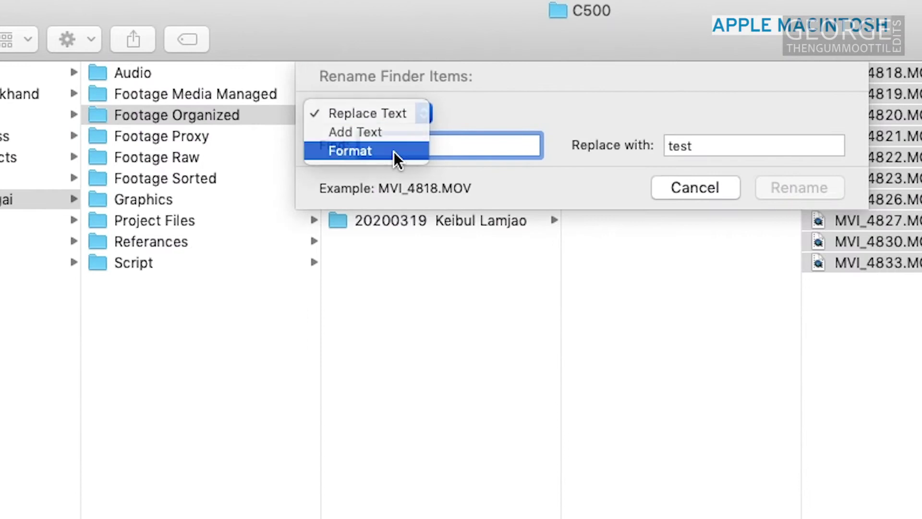
left_click(394, 151)
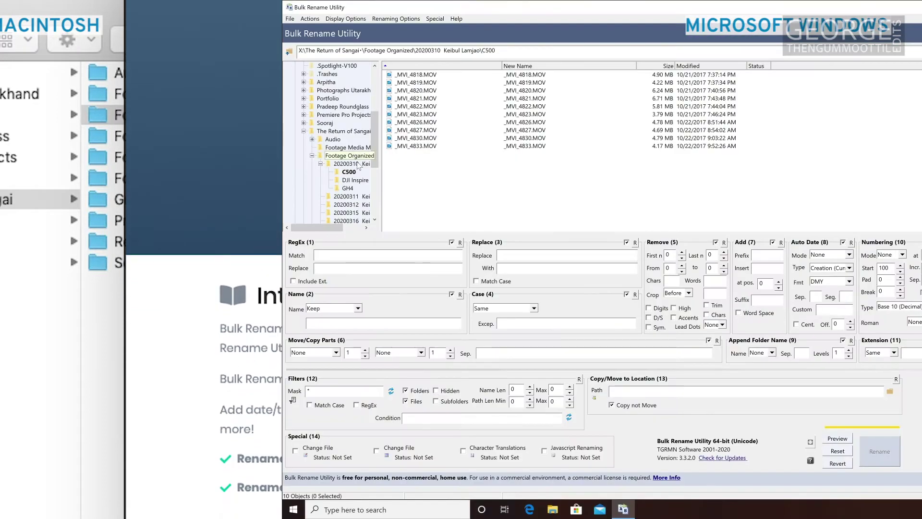
Step: Open 20200310 > C500 in the folder tree and select all ten MOV clips
left_click(350, 163)
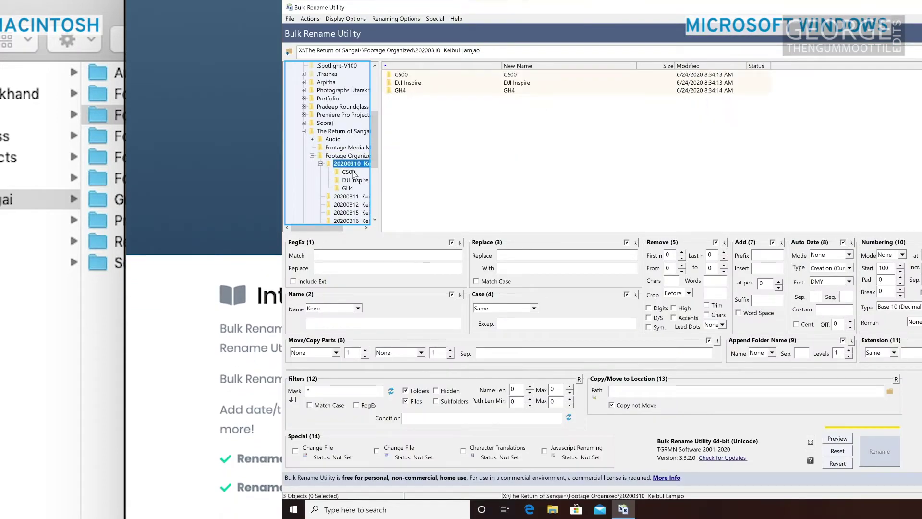
left_click(349, 172)
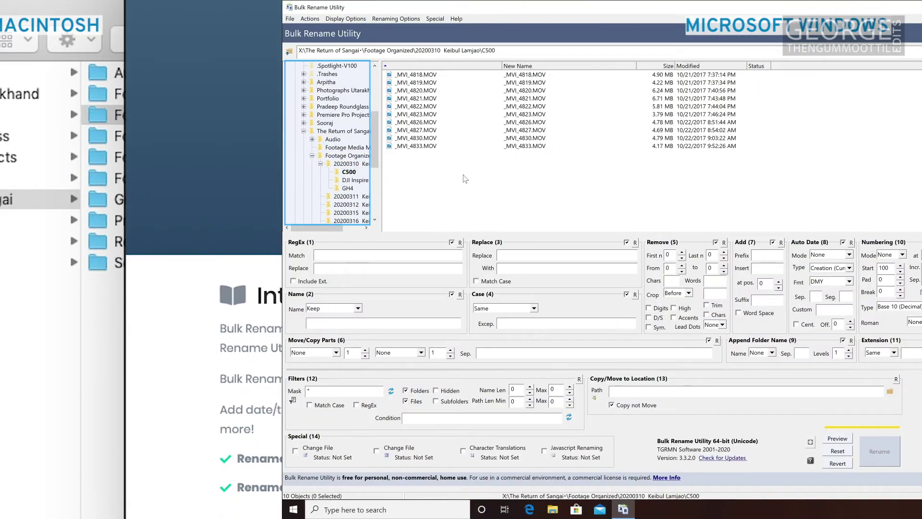
left_click(464, 179)
key("ctrl+a")
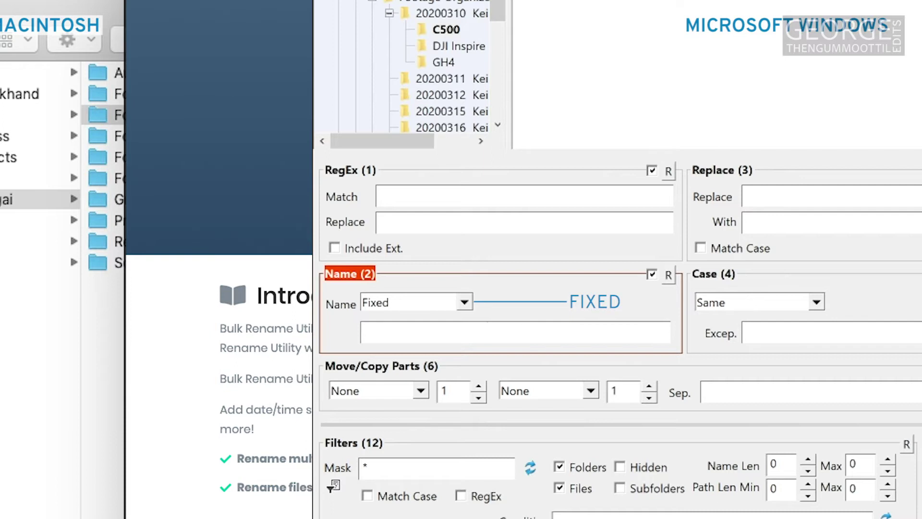
Step: Enter the fixed name KLNP_20200210_C500_SK followed by an underscore
type("KLNP_20200")
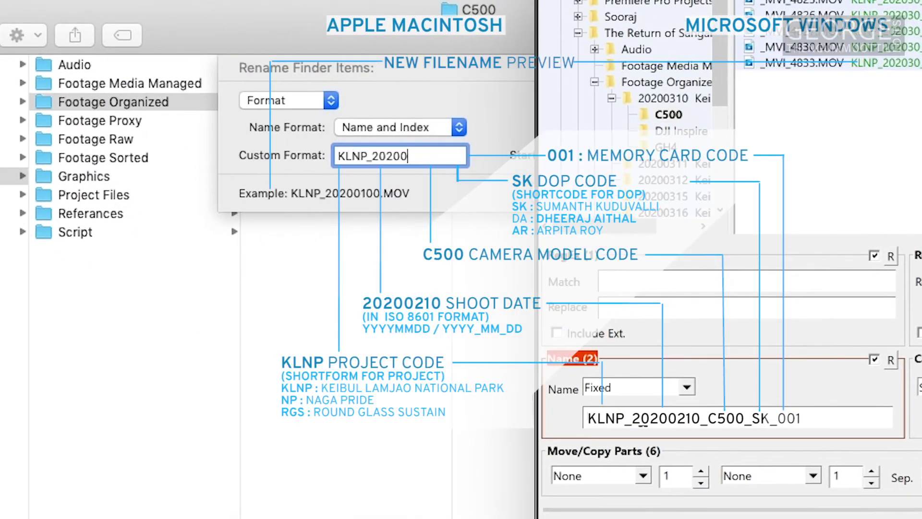
type("210_C500_S")
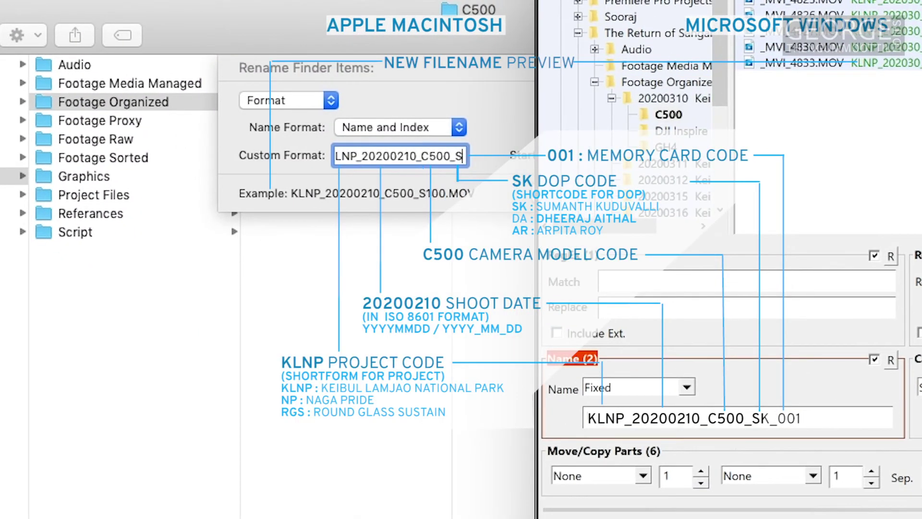
type("K")
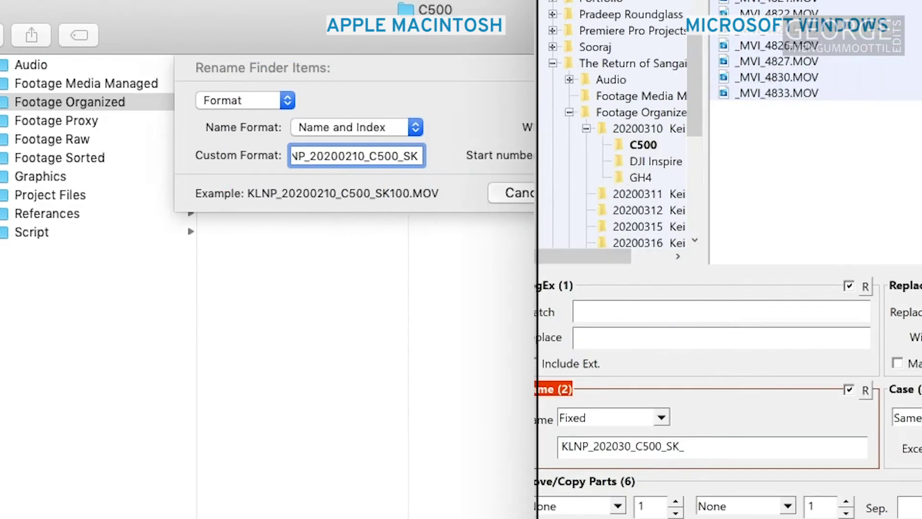
type("_")
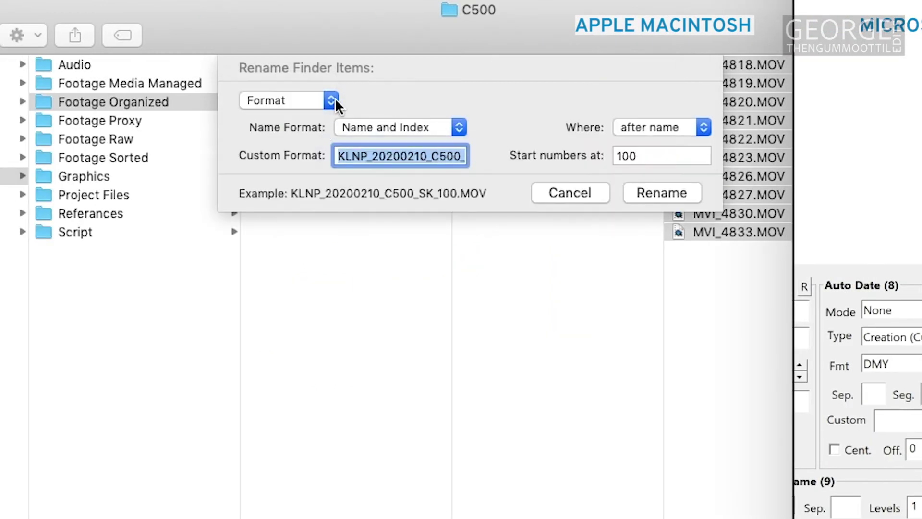
Step: Switch the rename to Add Text and end the KLNP_202030_C500_SK prefix with an underscore
left_click(335, 99)
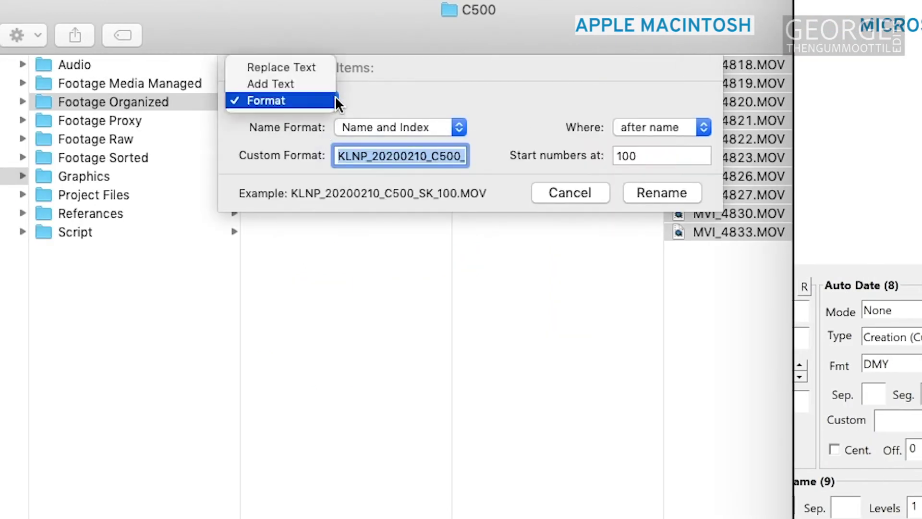
left_click(312, 85)
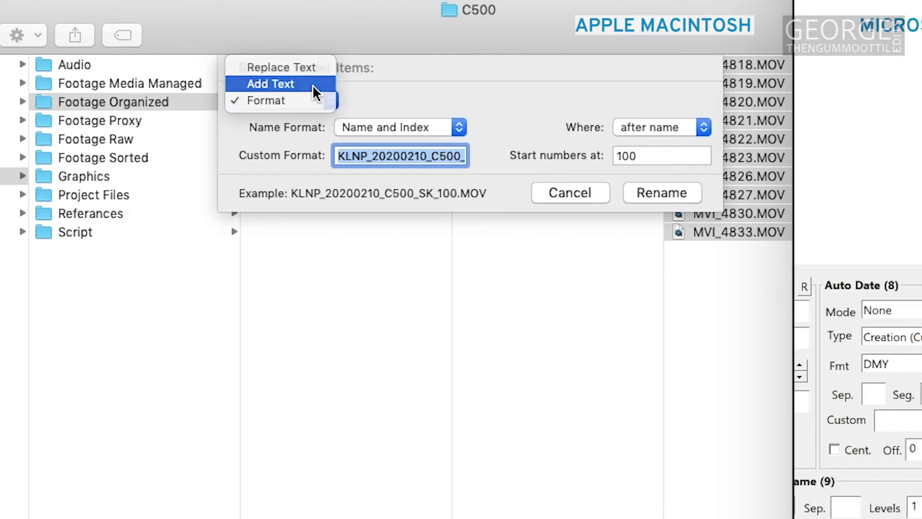
left_click(503, 103)
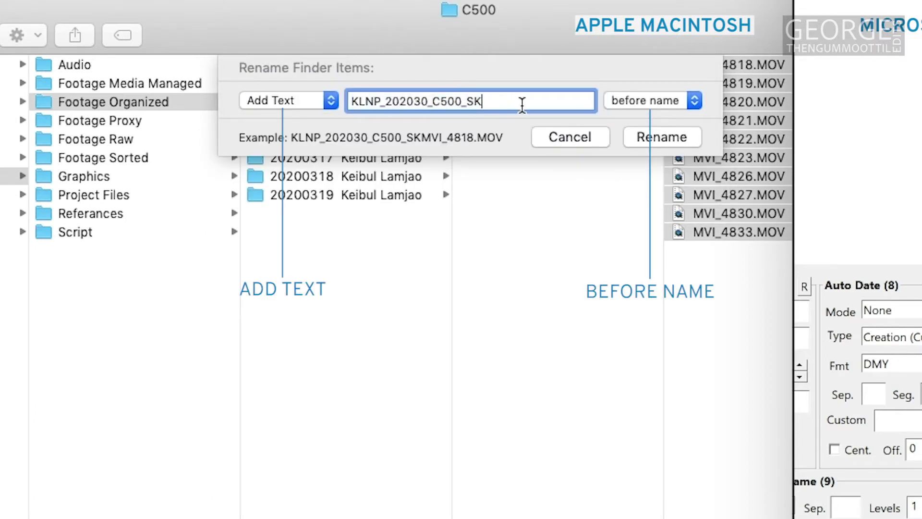
type("_")
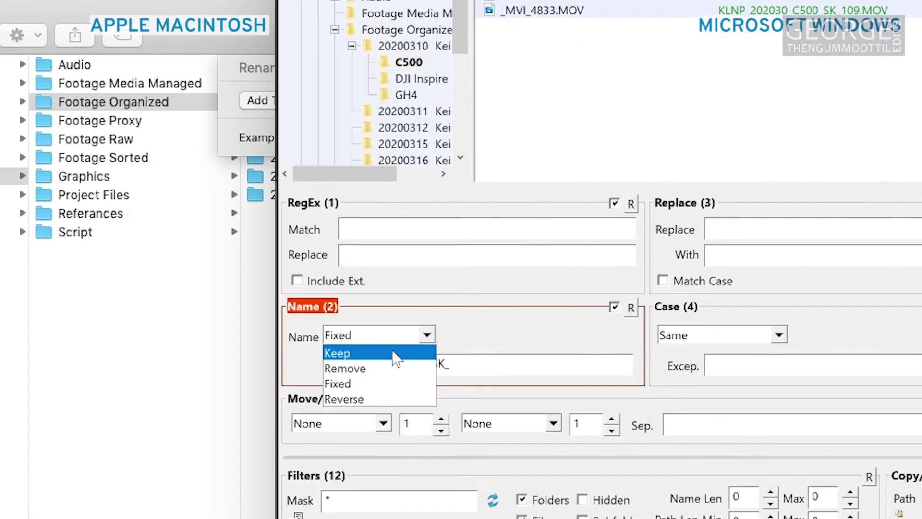
Step: Set Name to Keep and paste the KLNP_202030_C500_SK_ prefix before each clip name
left_click(339, 350)
left_click(766, 254)
type("KLNP_202030_C500_SK_")
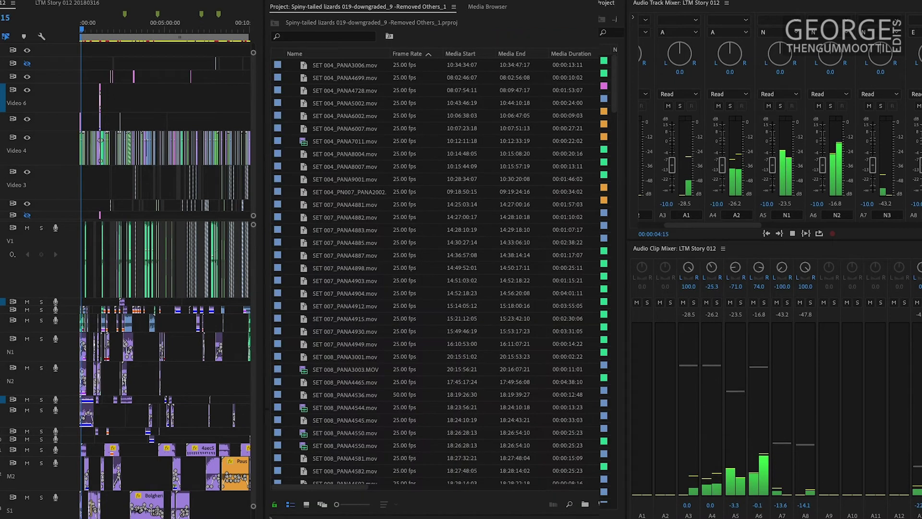
Step: Bring up the Proxy options for the Project panel clips to reconnect full-resolution media
right_click(269, 284)
mouse_move(432, 283)
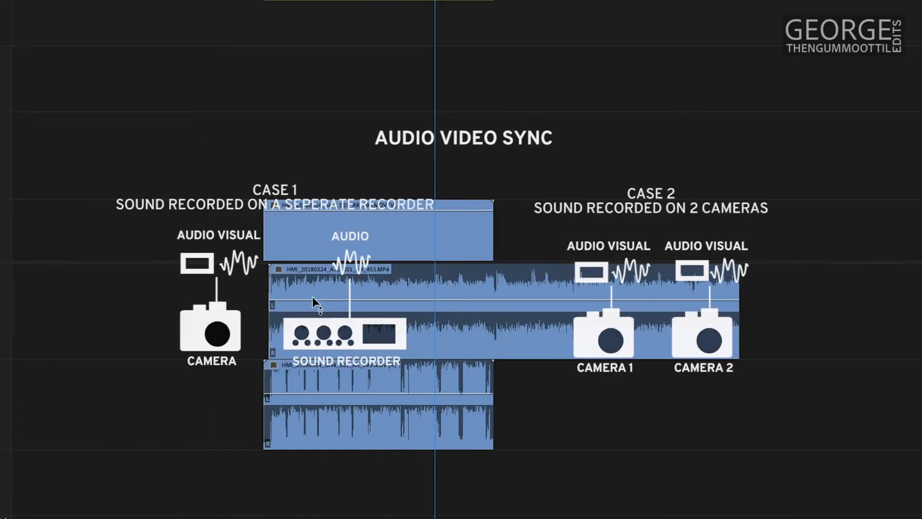
Step: Nudge the 099 clip earlier and synchronize the camera clips to the recorder's audio
scroll(305, 306, "up", 5)
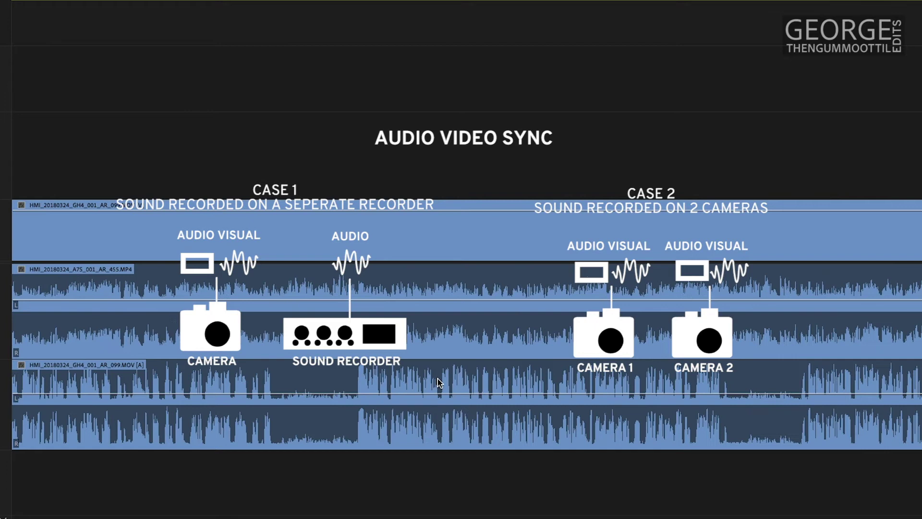
mouse_move(438, 383)
left_mouse_down()
mouse_move(339, 382)
mouse_move(435, 382)
left_mouse_up()
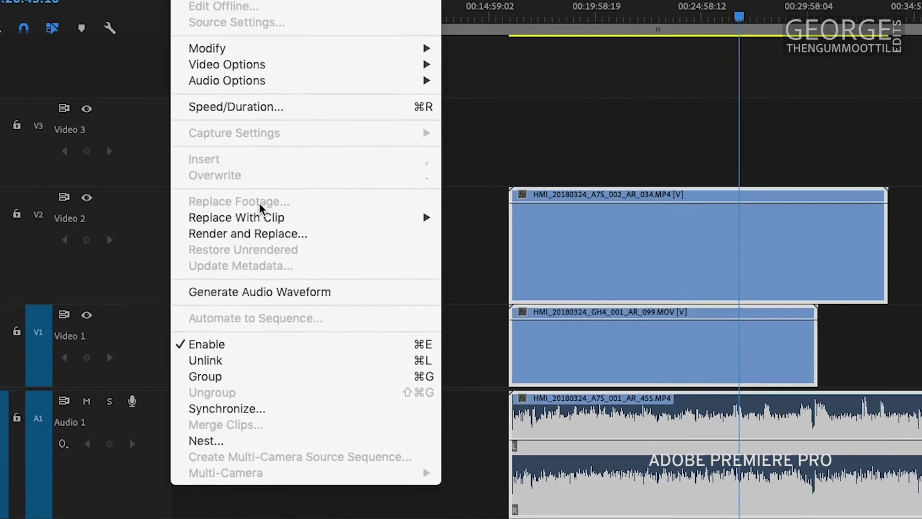
left_click(320, 404)
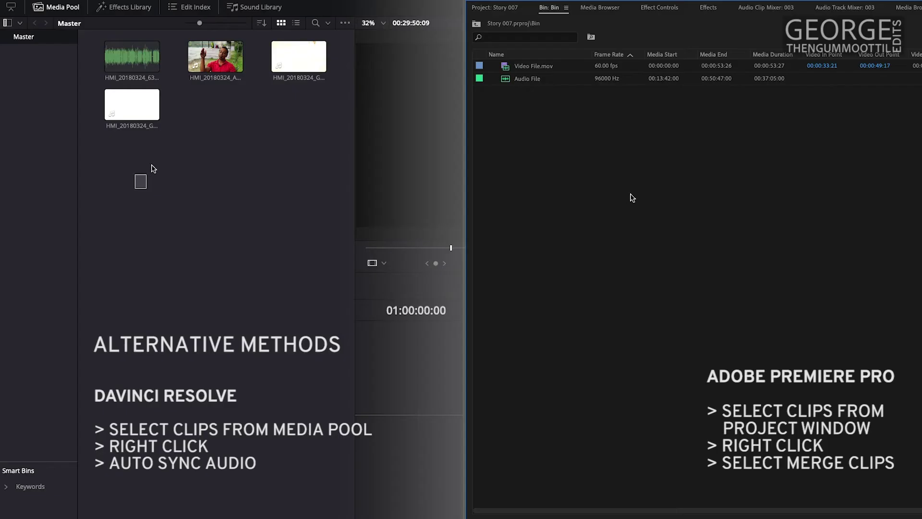
Step: Select the four media-pool clips for Auto Sync Audio and start merging the video and audio files
left_click_drag(134, 191, 294, 53)
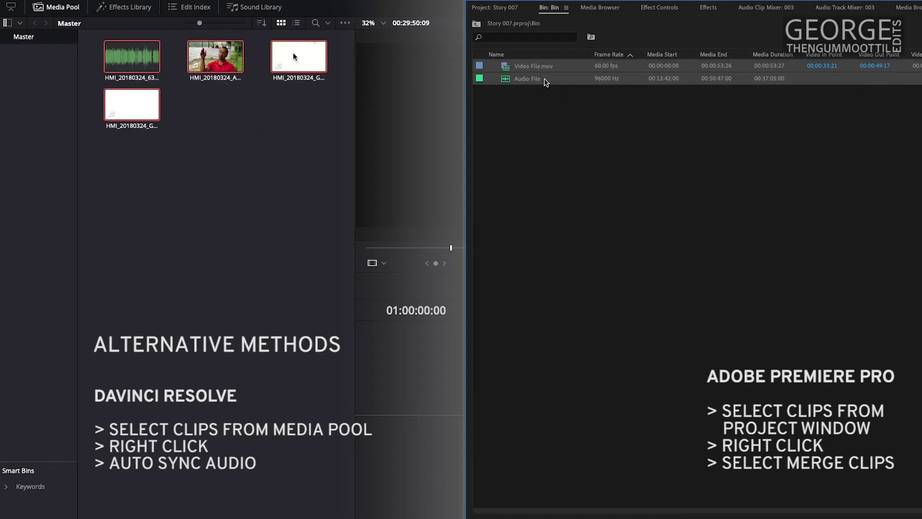
right_click(531, 80)
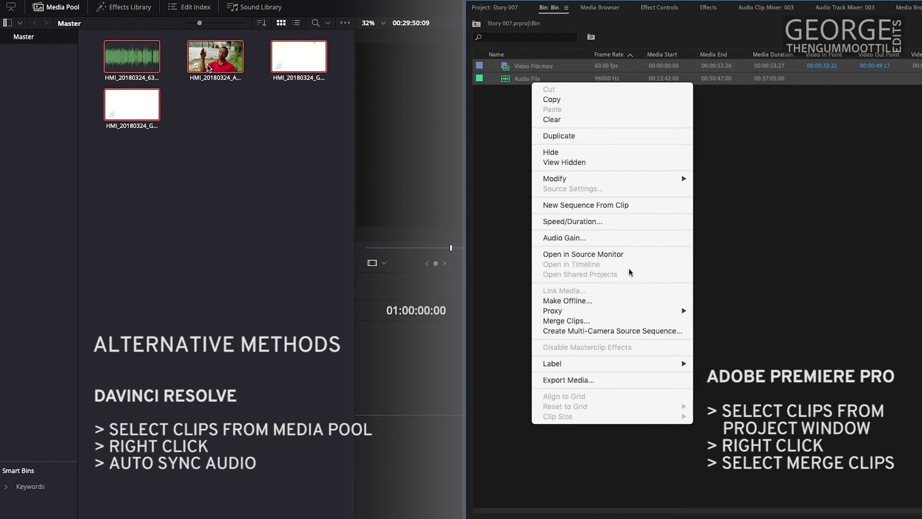
right_click(209, 68)
left_click(616, 321)
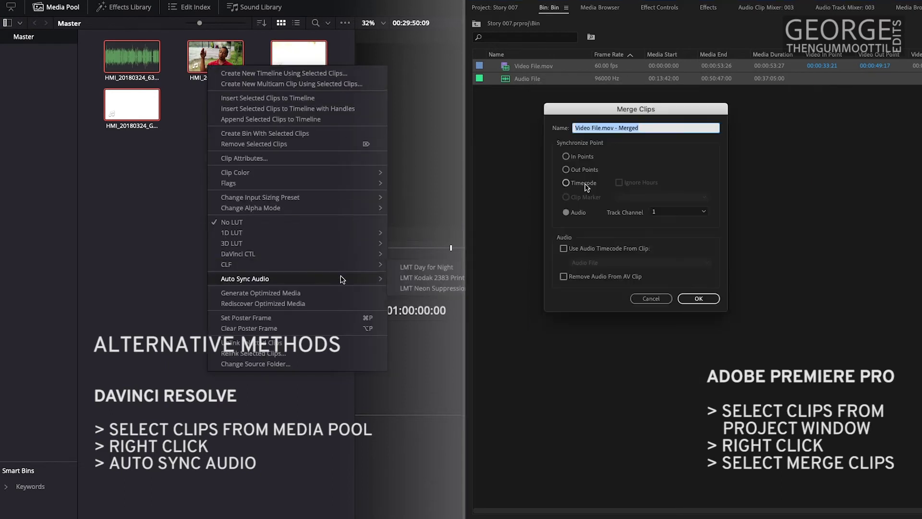
mouse_move(365, 279)
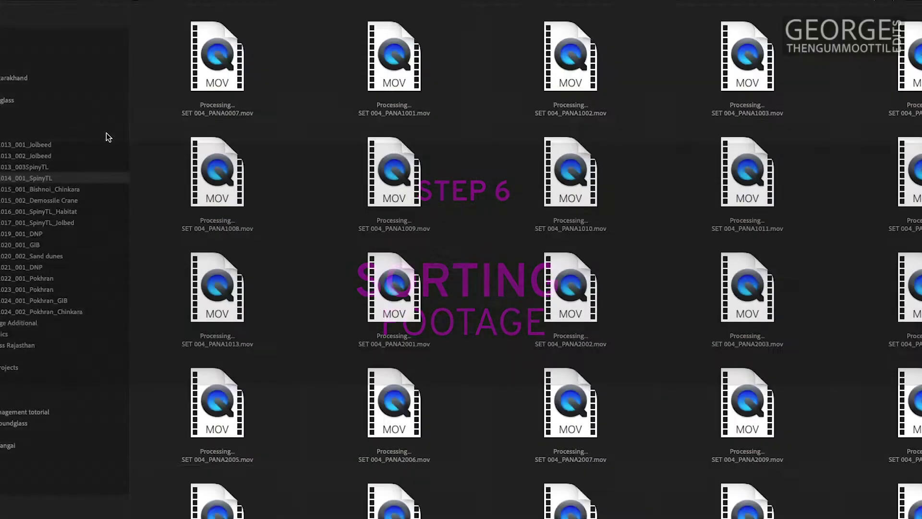
Step: Step through the bins from Demossile Crane to 023_001_Pokhran, reviewing each bin's clips
key("Down")
key("Down")
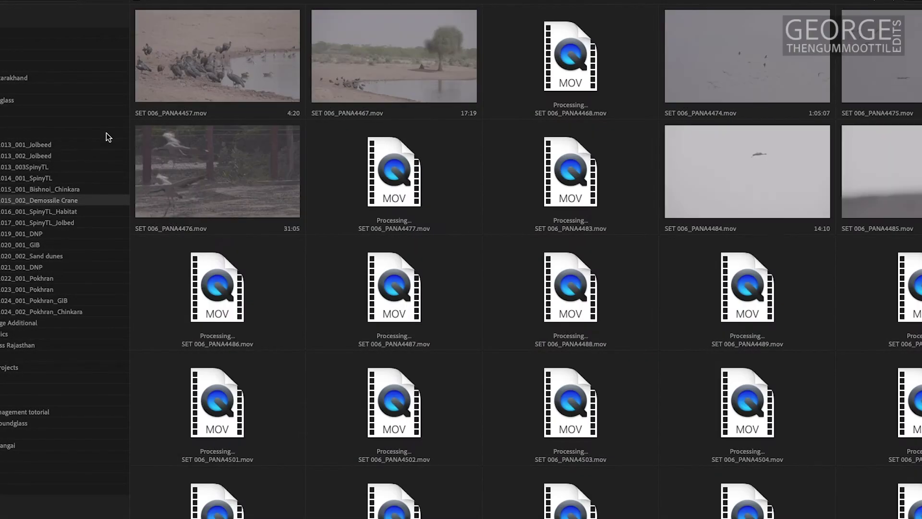
key("Down")
key("Down")
key("Down")
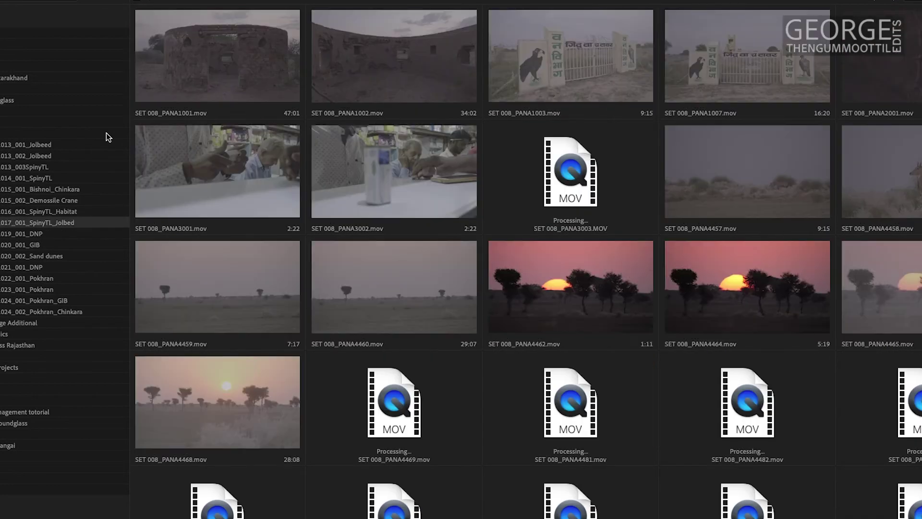
key("Down")
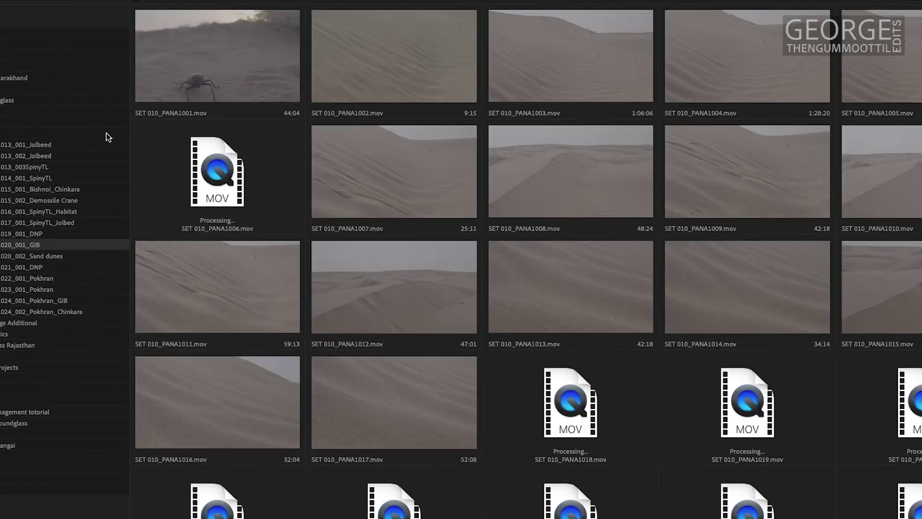
key("Down")
key("Down")
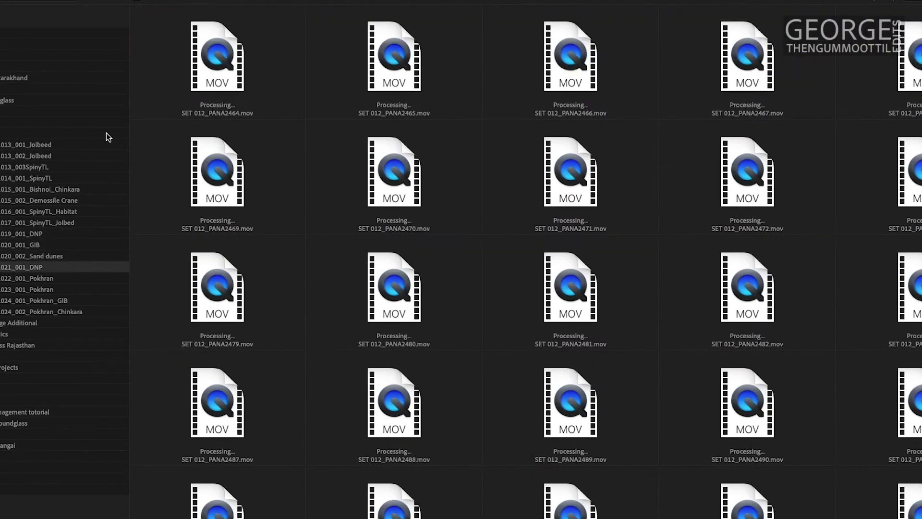
key("Down")
key("Down")
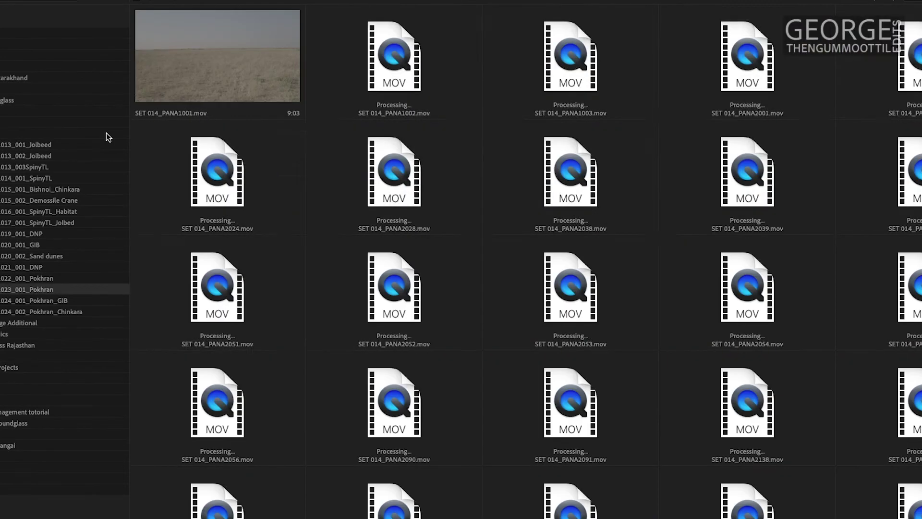
key("Down")
key("Down")
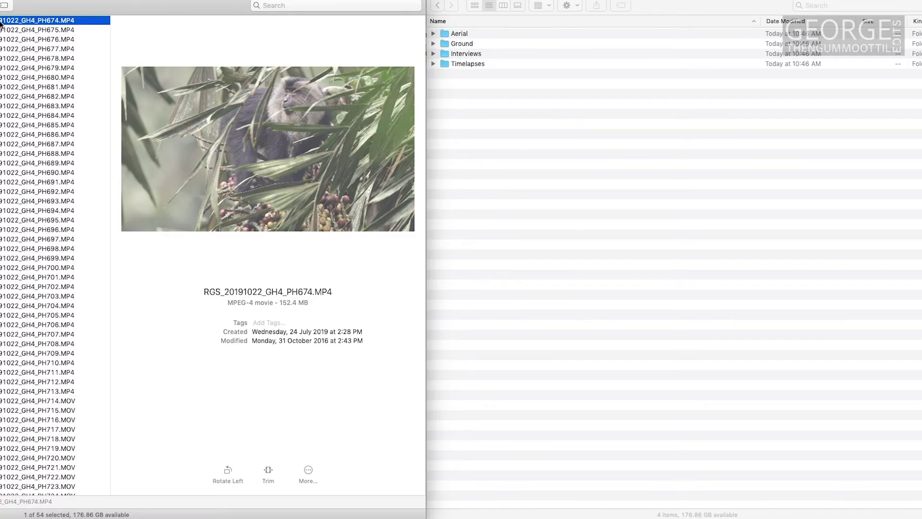
Step: Quick Look the PH674 monkey clip, scrub through it, and close the preview
key("space")
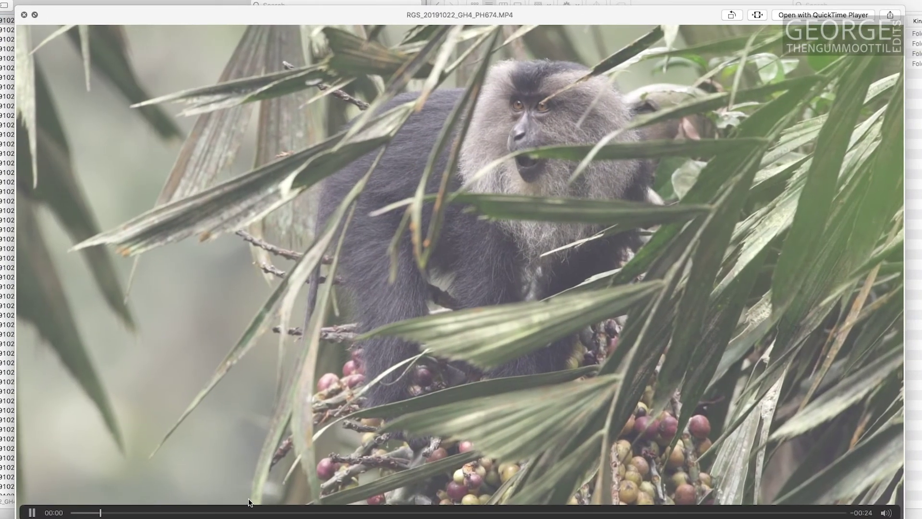
left_click_drag(239, 515, 273, 514)
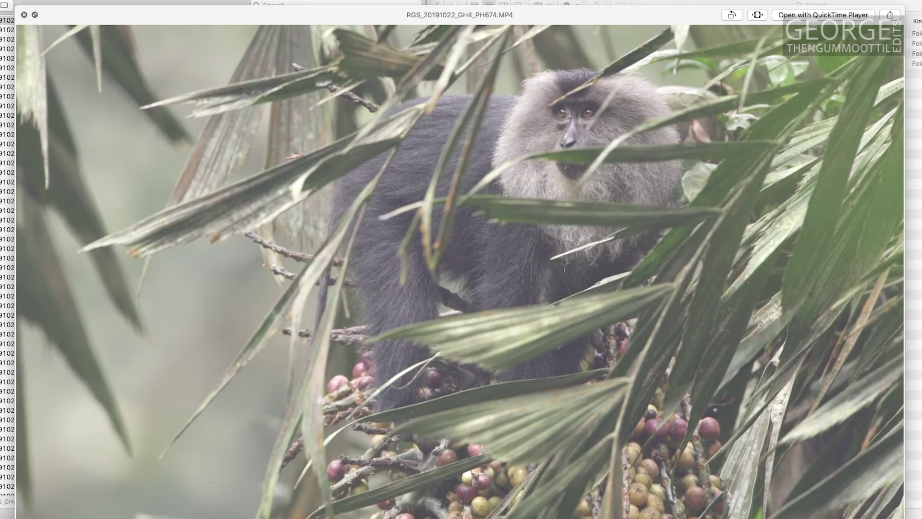
key("space")
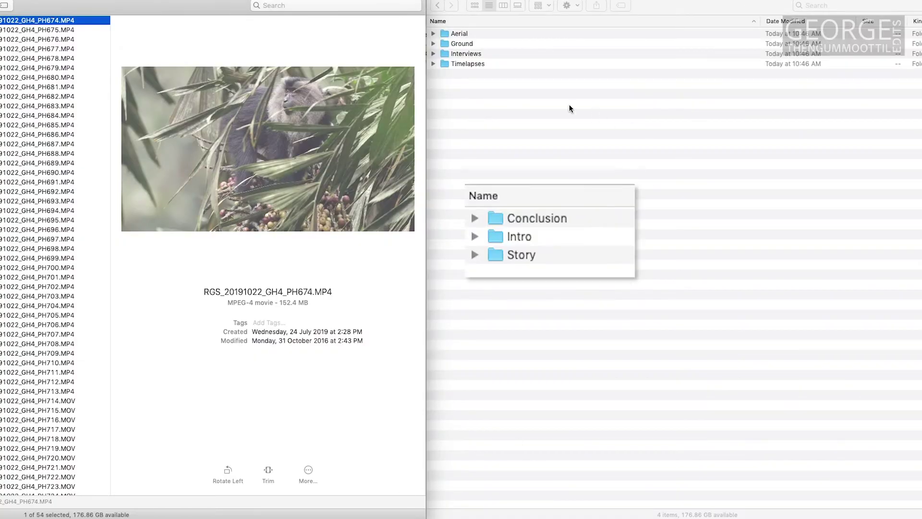
Step: Expand Ground, create a new folder named Fauna, and move it into Ground
left_click(434, 43)
left_click(461, 43)
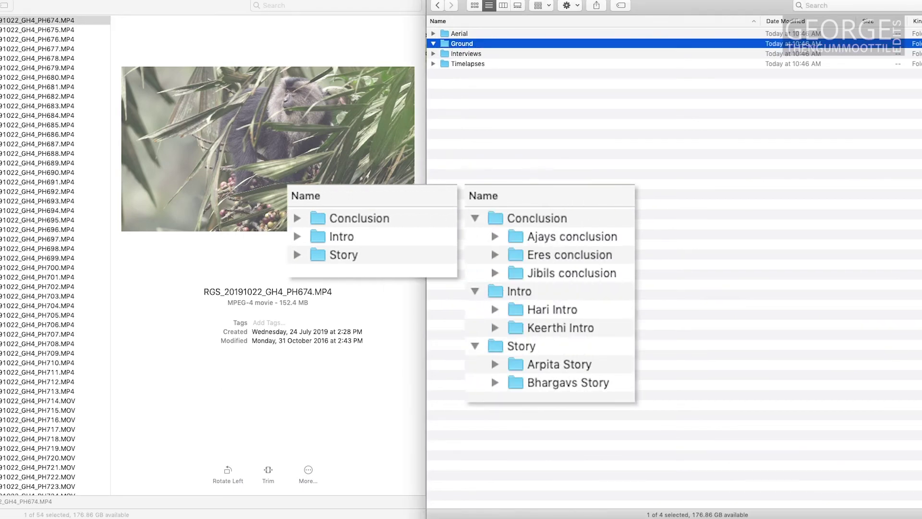
left_click(19, 1)
left_click(28, 3)
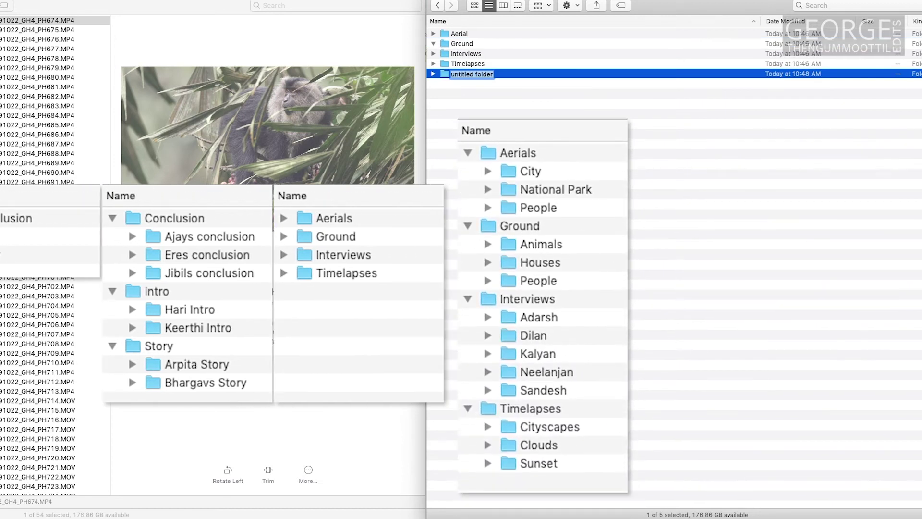
type("Fauna")
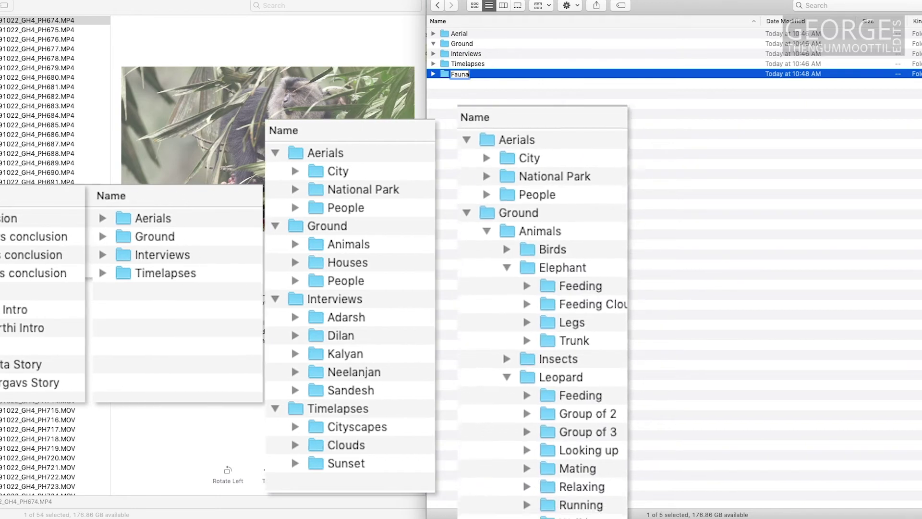
key("Return")
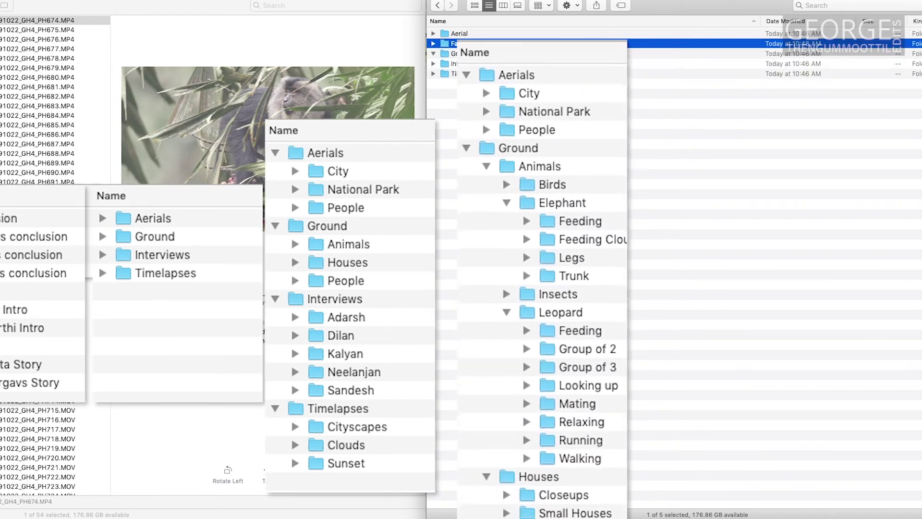
left_click_drag(452, 43, 440, 53)
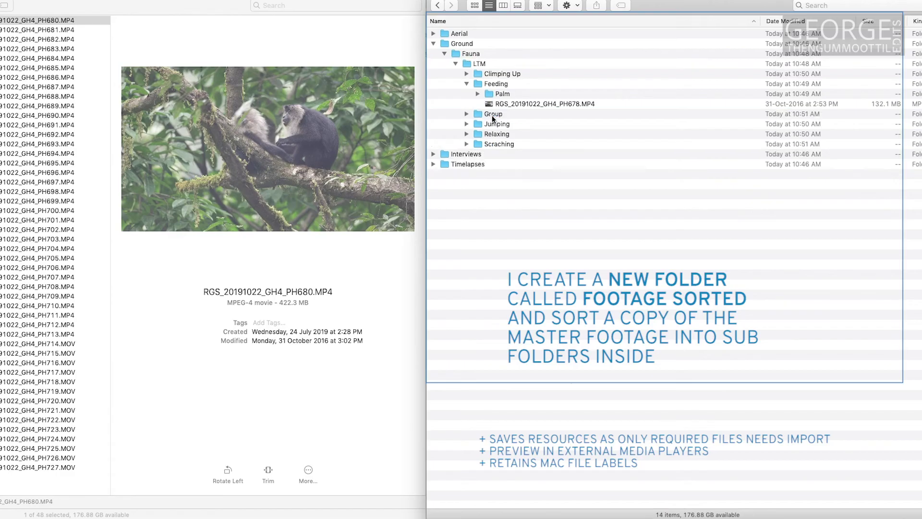
Step: File PH681 into the Relaxing folder and PH683 into the Feeding folder
key("shift+super+n")
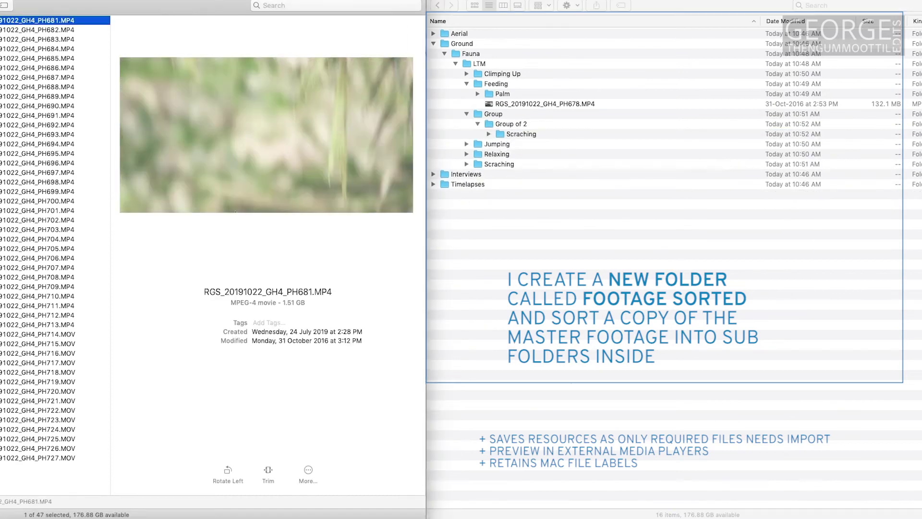
left_click_drag(37, 20, 506, 154)
left_click(10, 22)
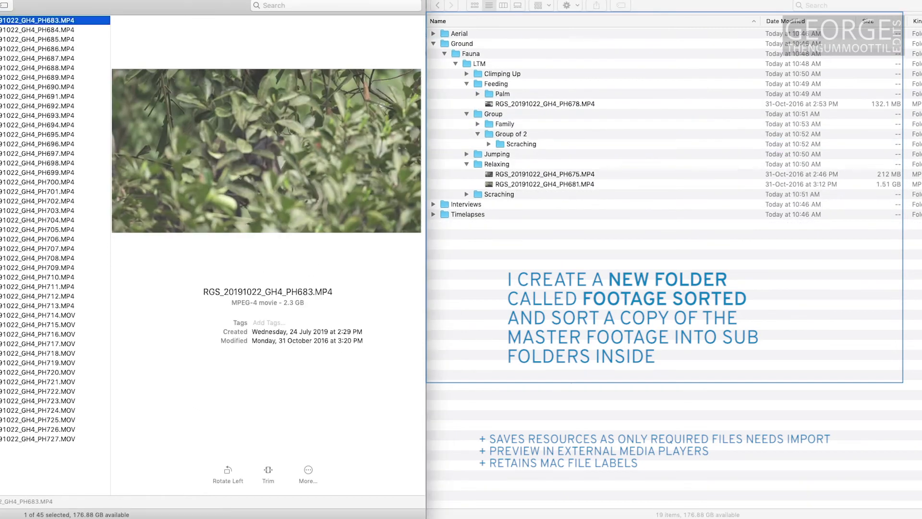
left_click_drag(38, 21, 522, 85)
left_click_drag(523, 85, 523, 86)
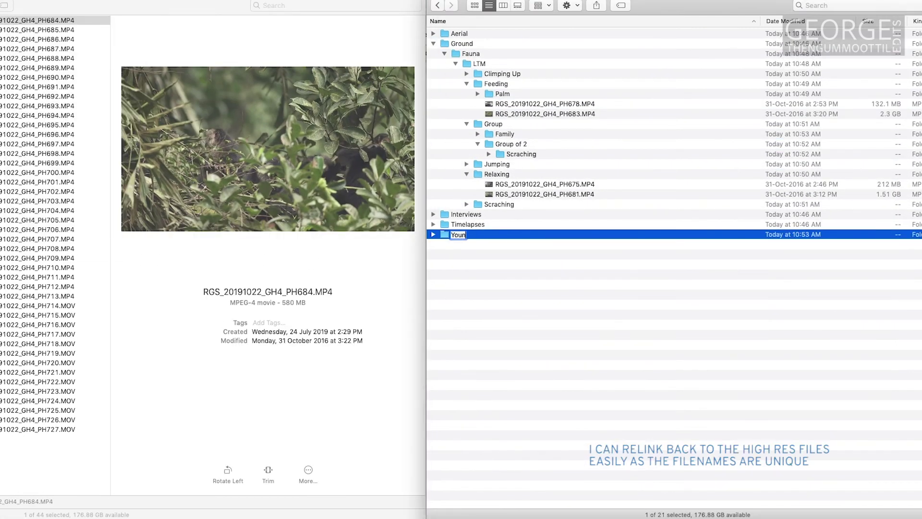
Step: Name the new folder Young Ones and move it into the Group folder
type("g Ones")
key("Return")
left_click_drag(458, 234, 493, 124)
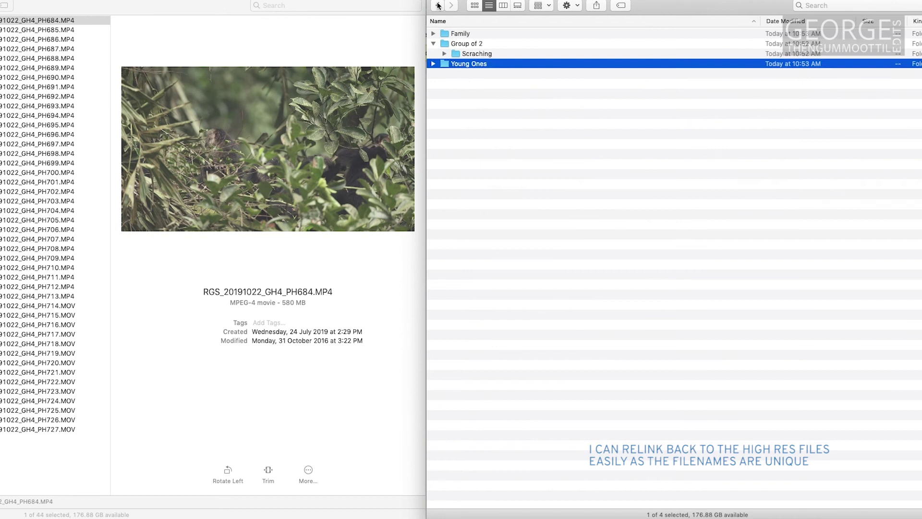
Step: Move PH684, then add People and Forest Officials folders inside Ground
left_click_drag(37, 20, 412, 149)
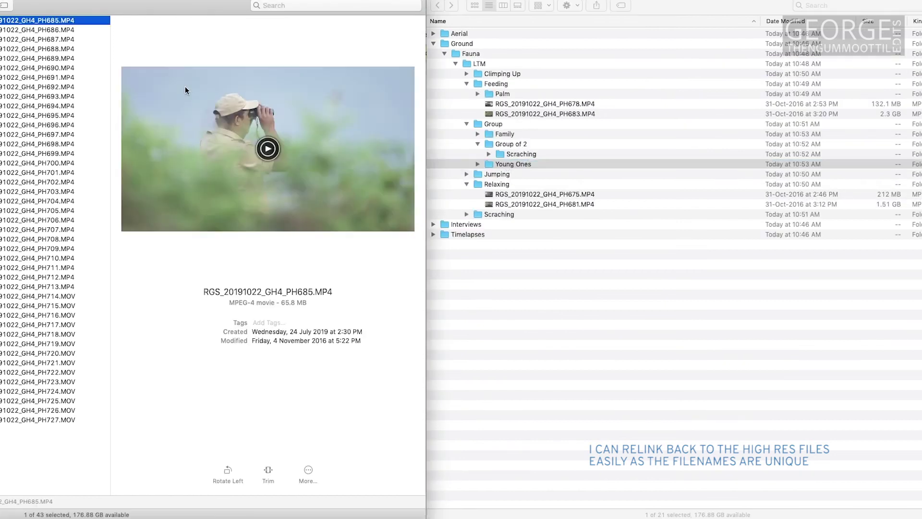
left_click(464, 320)
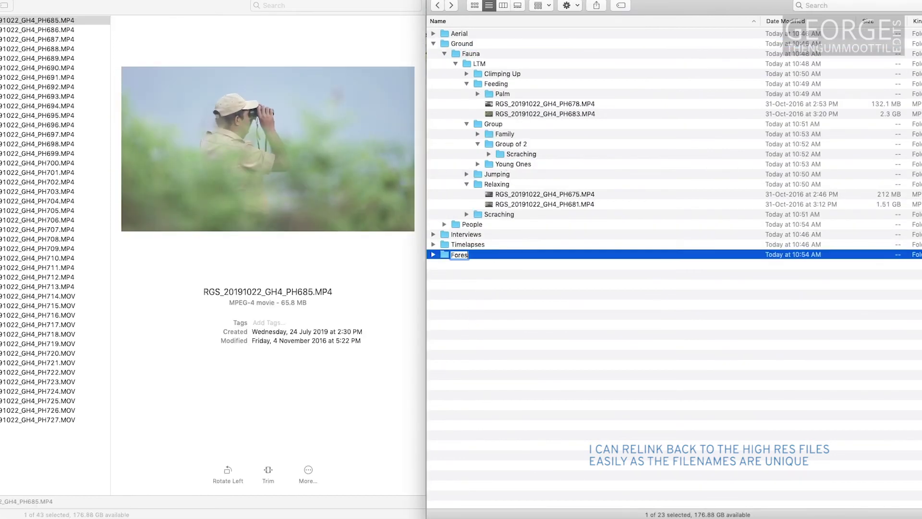
type("t")
key("Return")
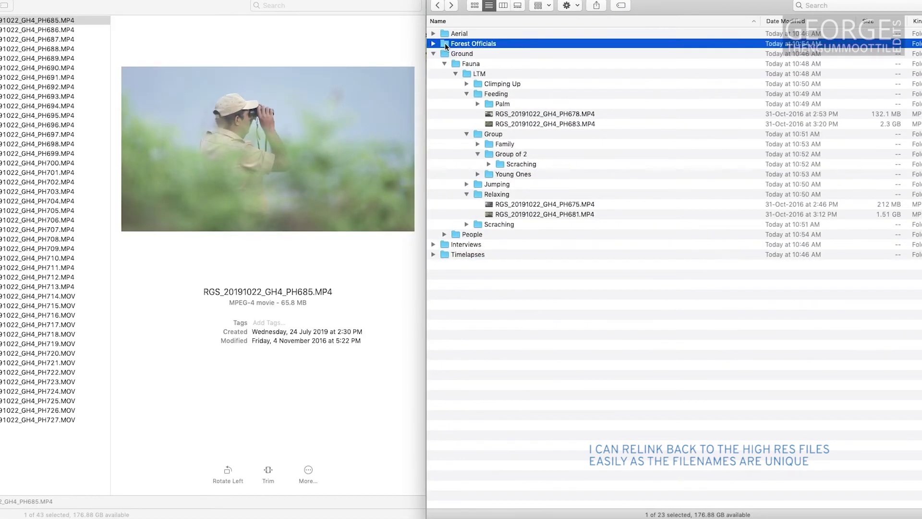
left_click_drag(445, 43, 461, 54)
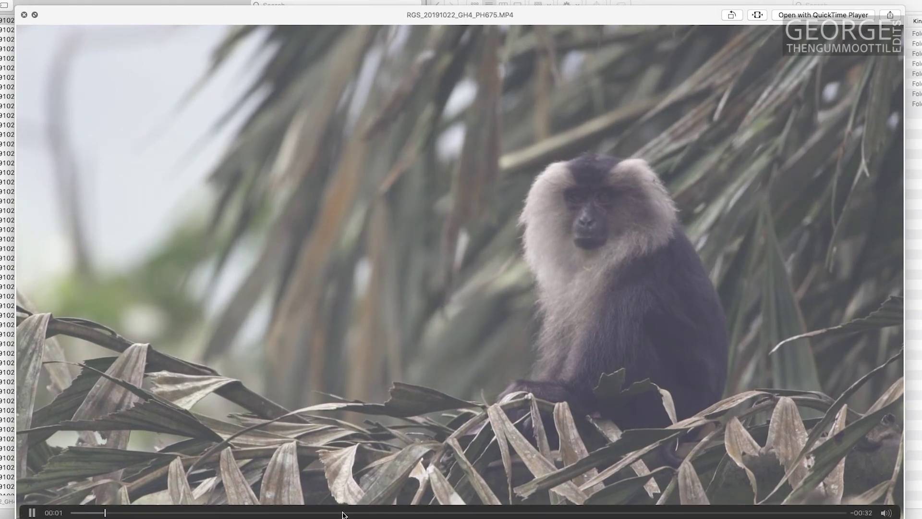
Step: Scrub through the PH675 and PH676 clip previews, then close Quick Look
left_click_drag(343, 513, 576, 511)
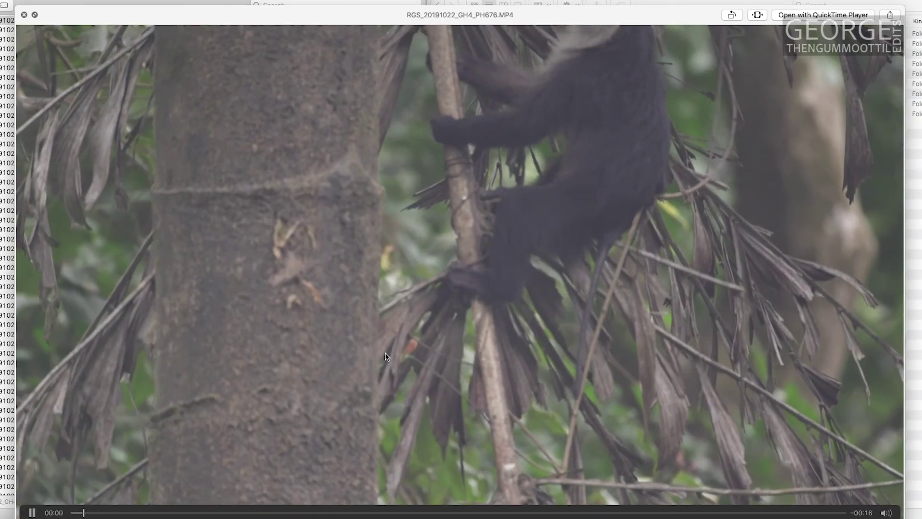
left_click_drag(75, 508, 421, 514)
left_click_drag(585, 515, 628, 510)
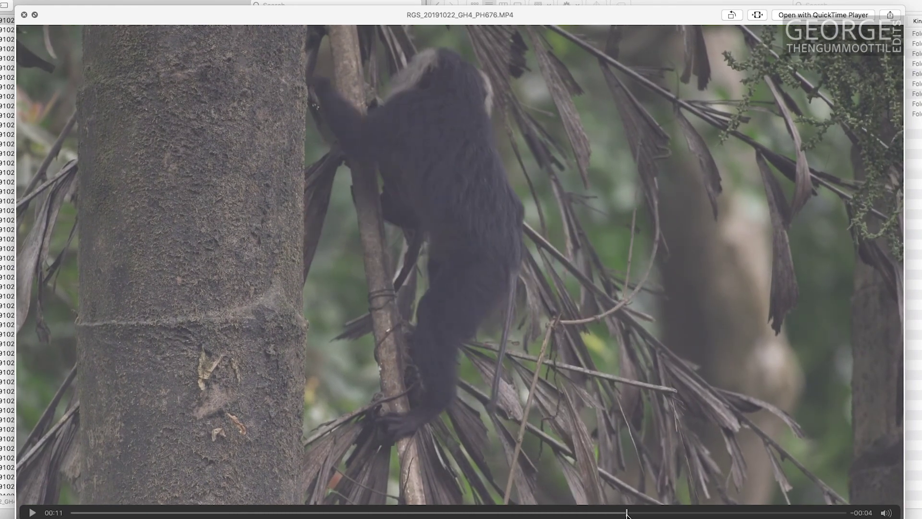
key("space")
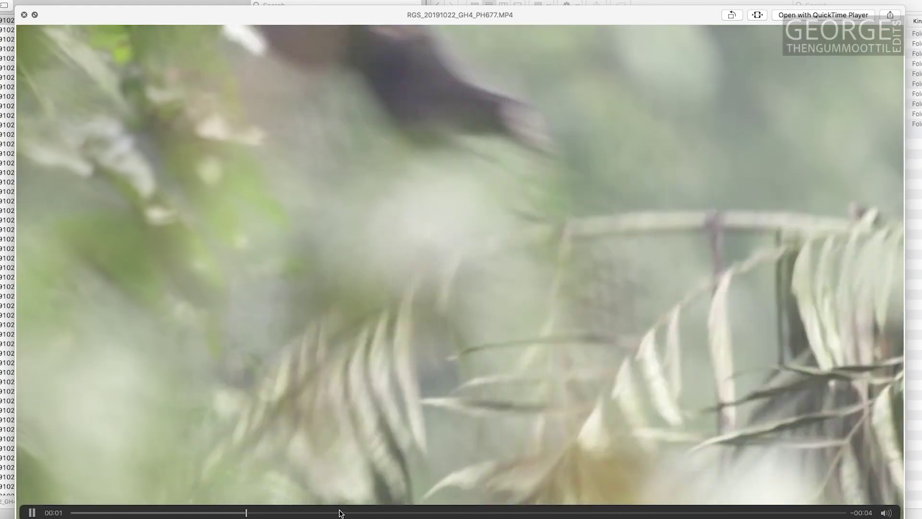
Step: Preview the PH678, PH679 and PH685 clips in turn, scrubbing through PH685
key("Down")
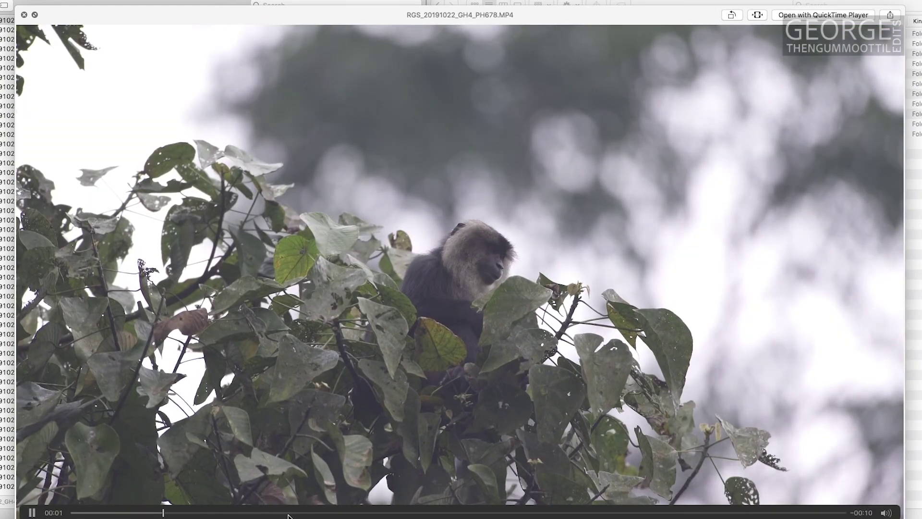
key("Down")
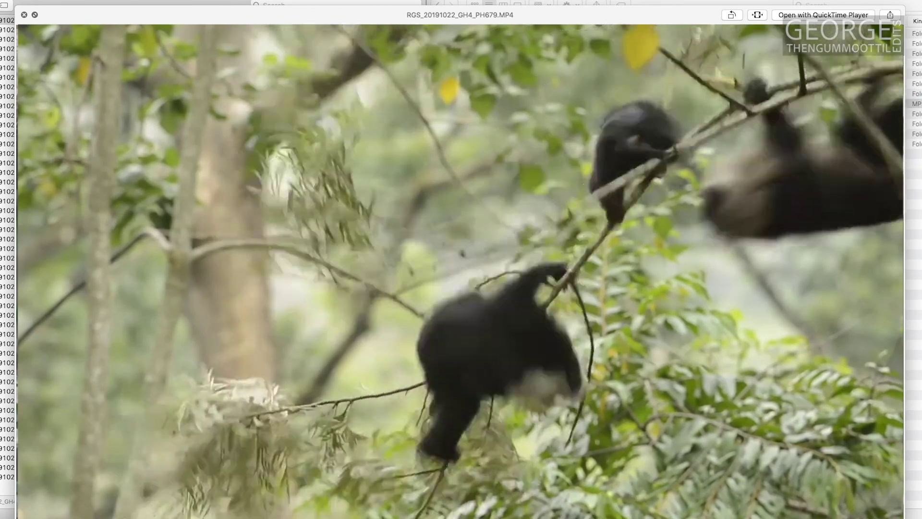
key("Down")
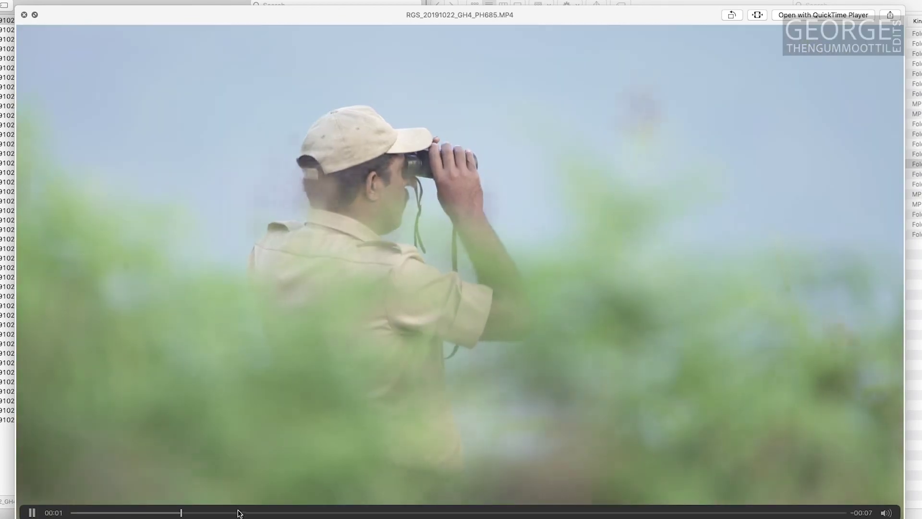
left_click_drag(318, 514, 680, 500)
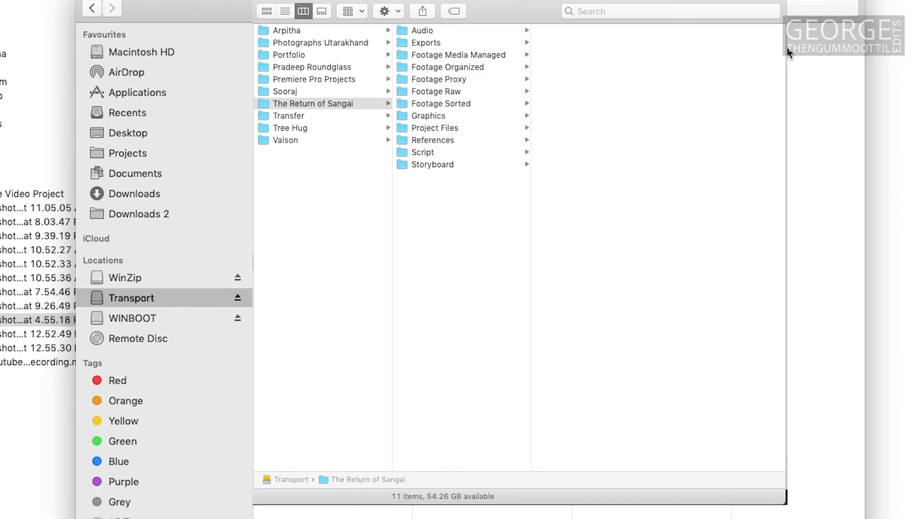